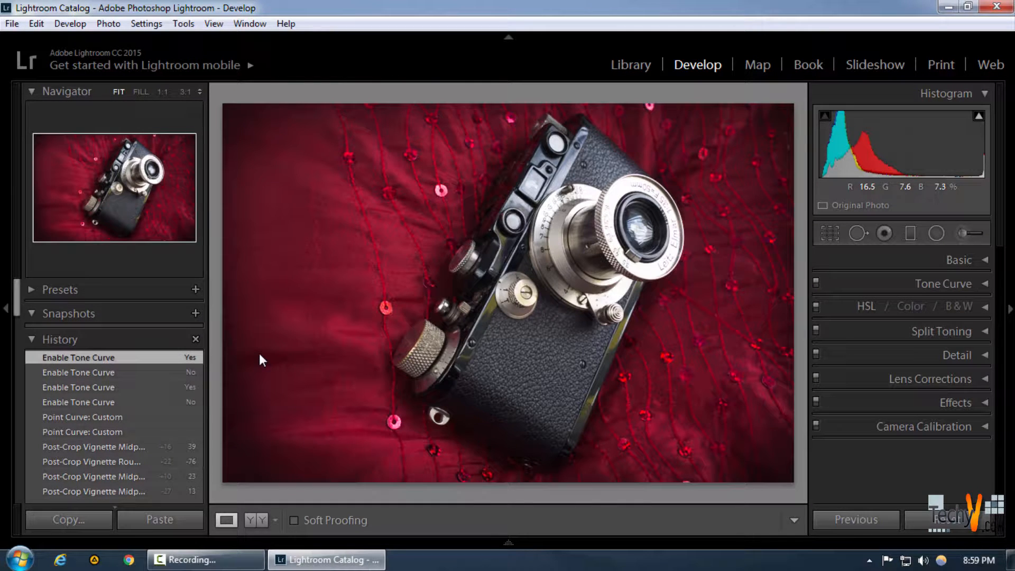
- Show the filmstrip and open the willow tree photo Dan-Canon80D-31.CR2 for developing
{"action": "left_click", "coordinate": [508, 543]}
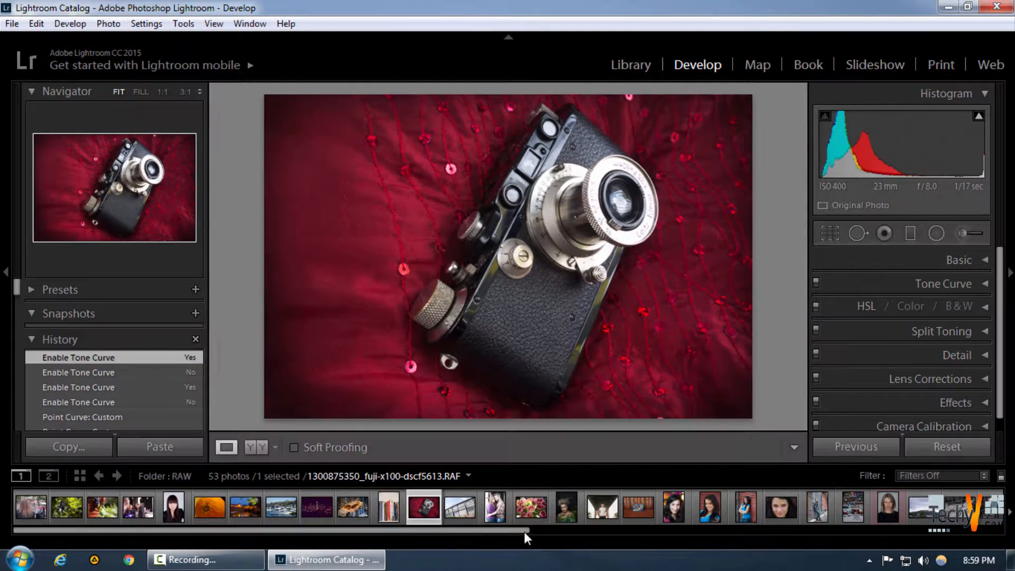
{"action": "left_click", "coordinate": [965, 517]}
{"action": "left_click_drag", "start_coordinate": [503, 532], "coordinate": [516, 533]}
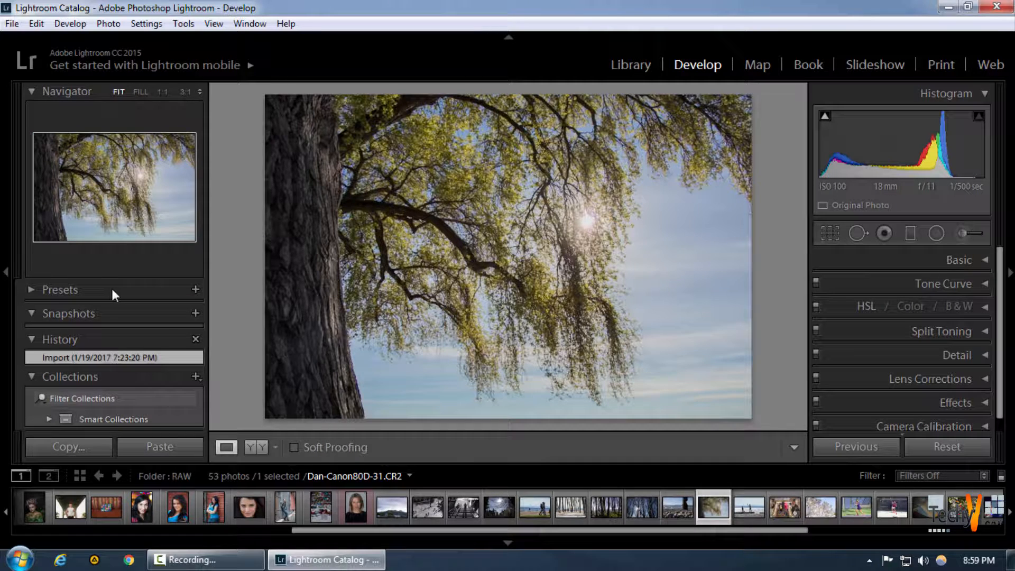
- Examine the available preset groups and the filters inside the Lightroom B&W Filter Presets group
{"action": "left_click", "coordinate": [58, 291]}
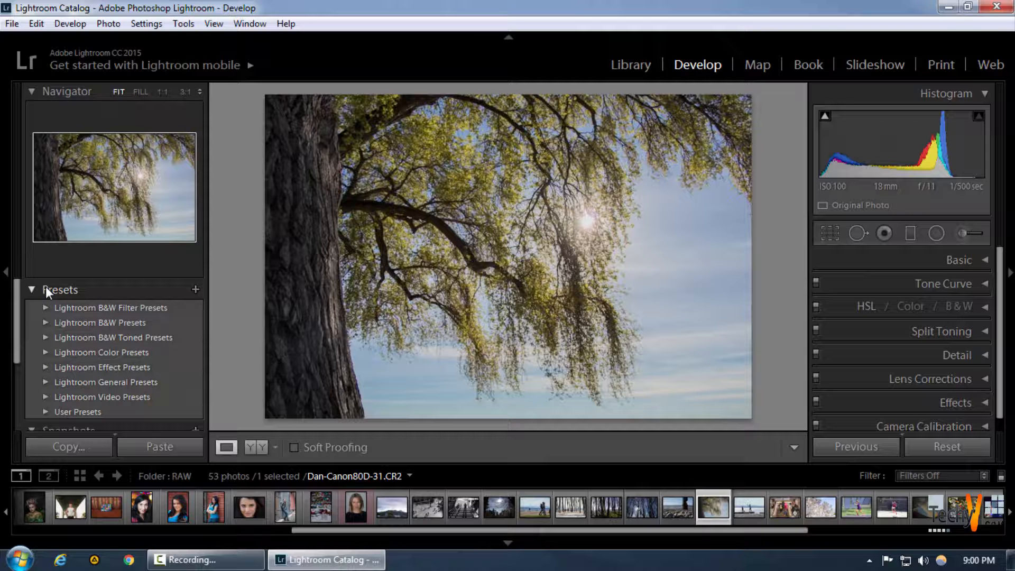
{"action": "scroll", "coordinate": [84, 337], "scroll_direction": "down", "scroll_amount": 1}
{"action": "scroll", "coordinate": [87, 334], "scroll_direction": "up", "scroll_amount": 1}
{"action": "left_click", "coordinate": [34, 291]}
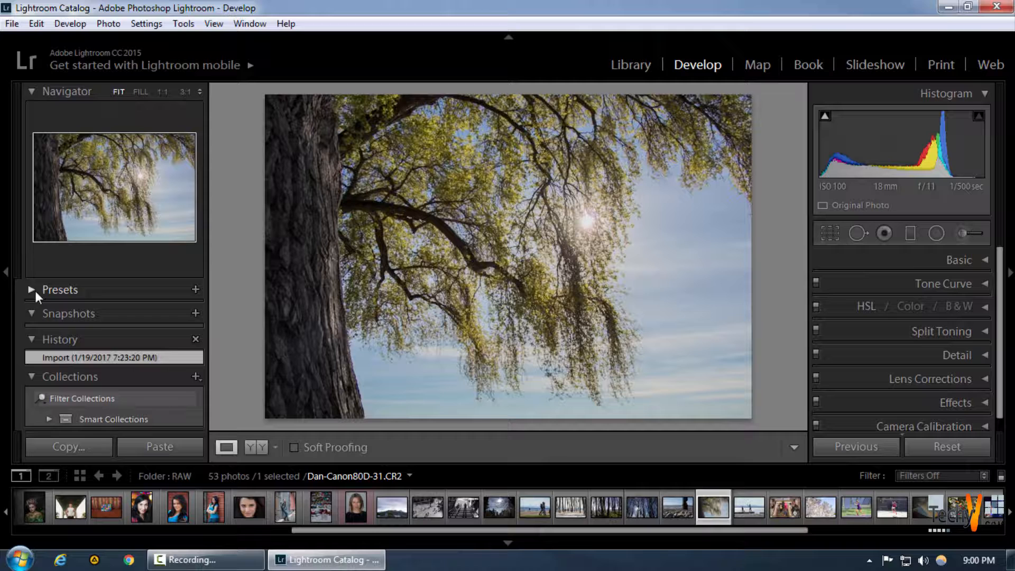
{"action": "left_click", "coordinate": [67, 289]}
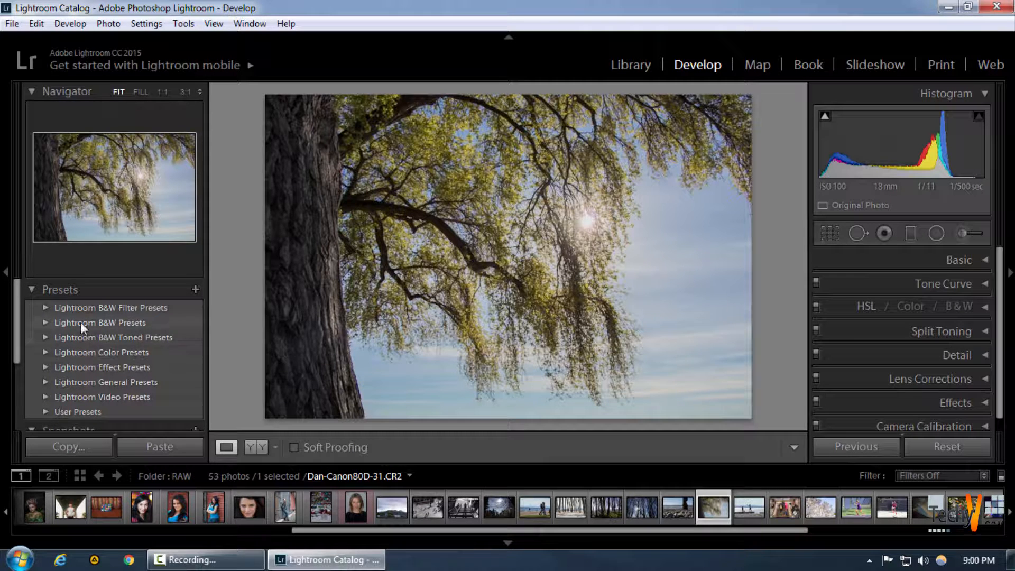
{"action": "scroll", "coordinate": [85, 353], "scroll_direction": "down", "scroll_amount": 3}
{"action": "scroll", "coordinate": [84, 344], "scroll_direction": "up", "scroll_amount": 3}
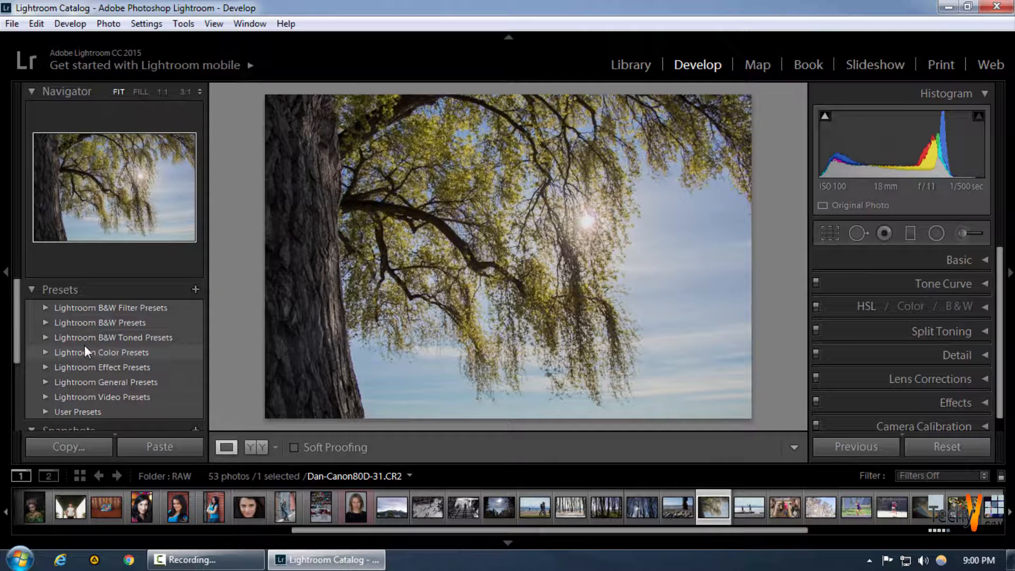
{"action": "left_click", "coordinate": [129, 308]}
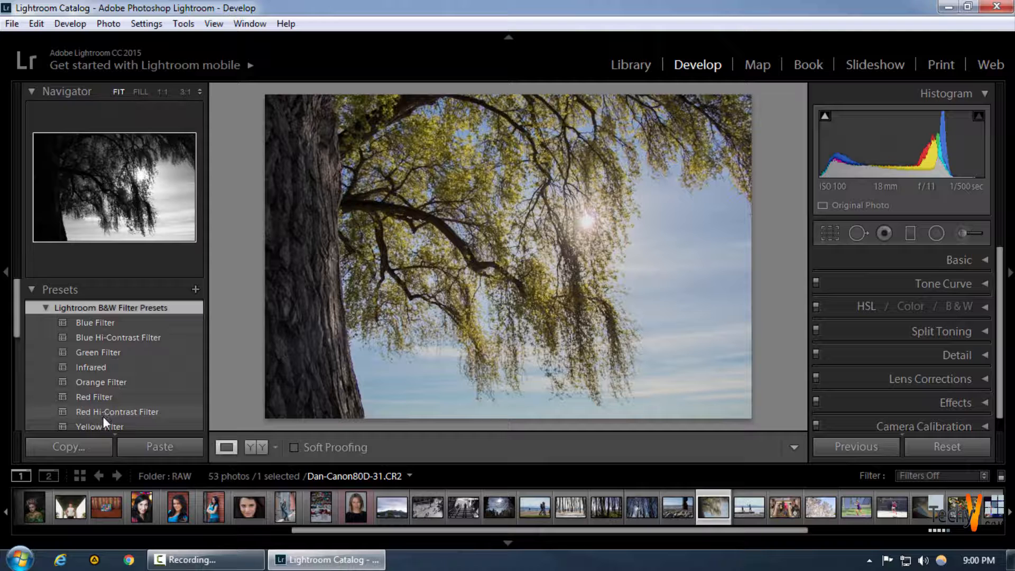
{"action": "scroll", "coordinate": [102, 386], "scroll_direction": "down", "scroll_amount": 1}
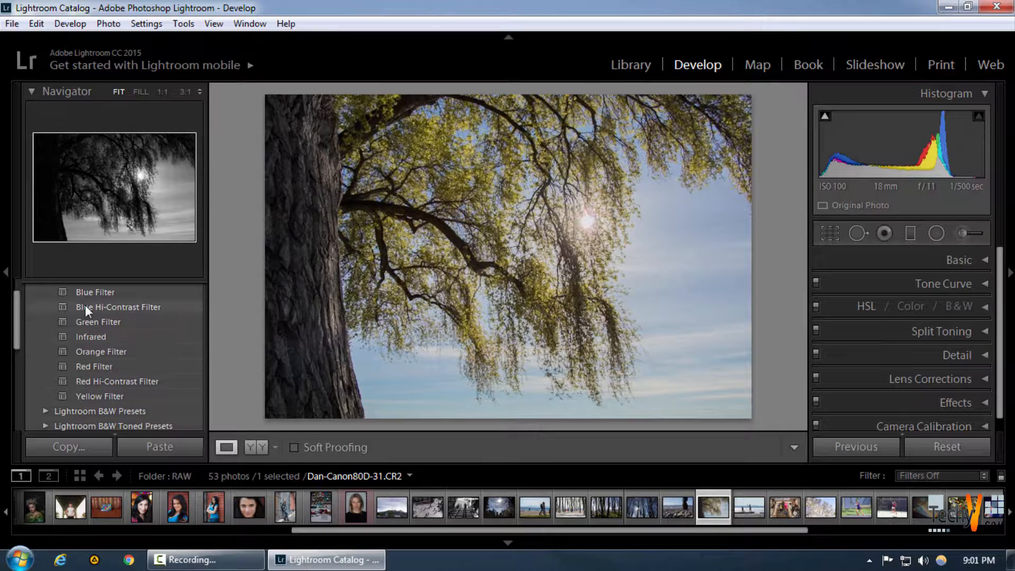
{"action": "scroll", "coordinate": [85, 305], "scroll_direction": "up", "scroll_amount": 1}
{"action": "left_click", "coordinate": [60, 309]}
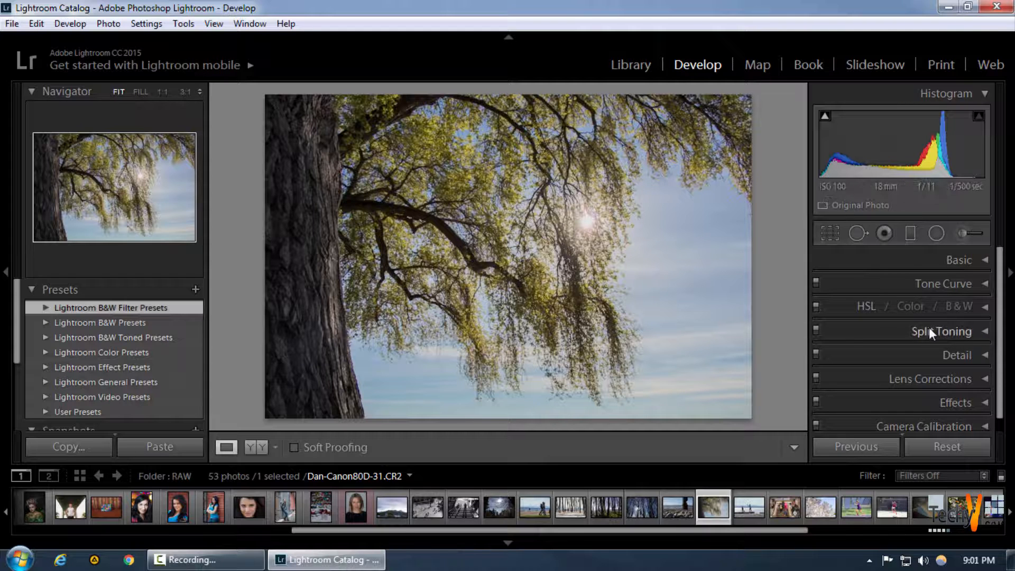
- Convert the photo to black and white with mix values Red +20, Green −89, Blue −64, Purple −51 and Magenta −51
{"action": "left_click", "coordinate": [961, 307]}
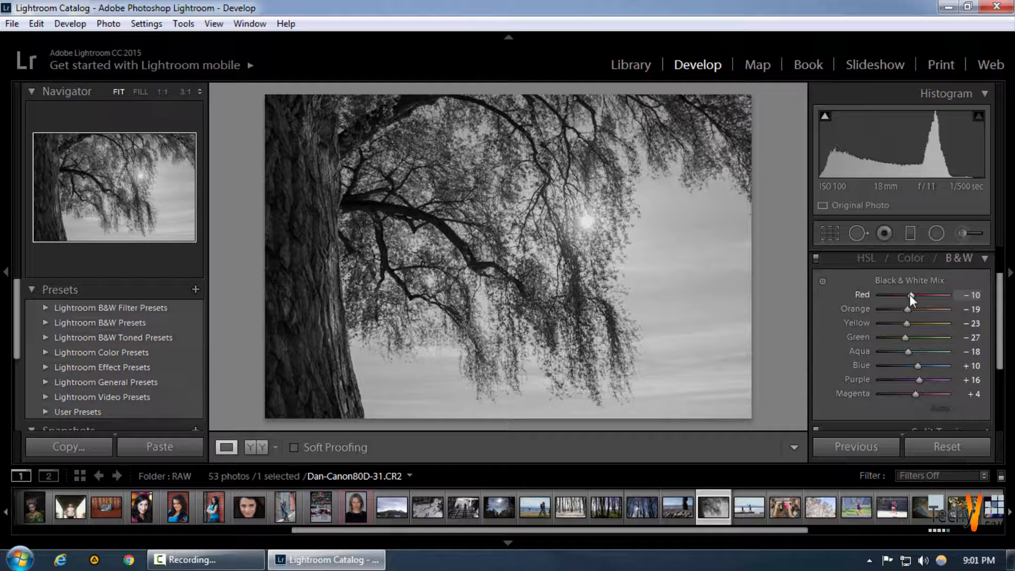
{"action": "left_click_drag", "start_coordinate": [909, 294], "coordinate": [919, 301]}
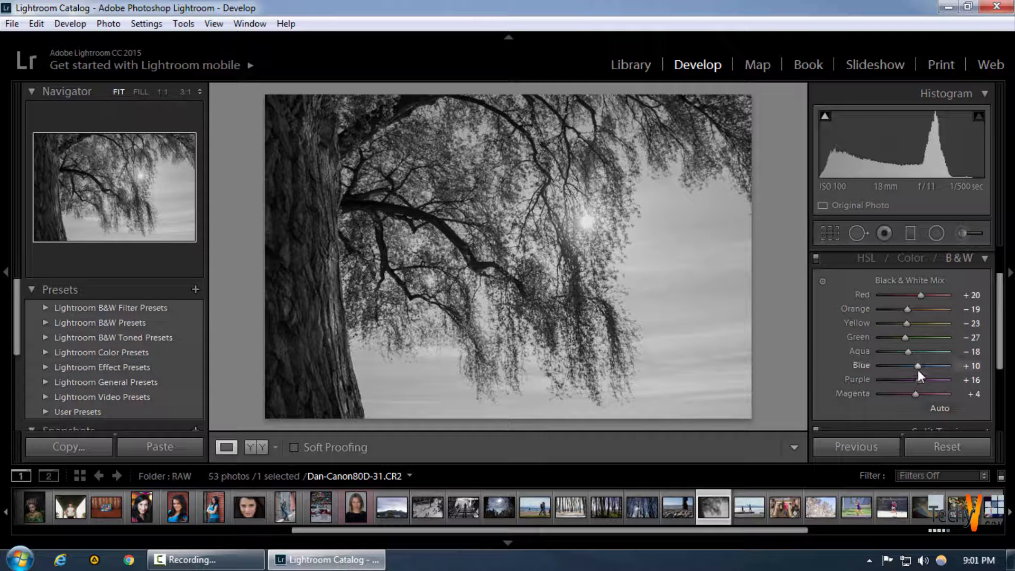
{"action": "left_click_drag", "start_coordinate": [919, 366], "coordinate": [893, 369]}
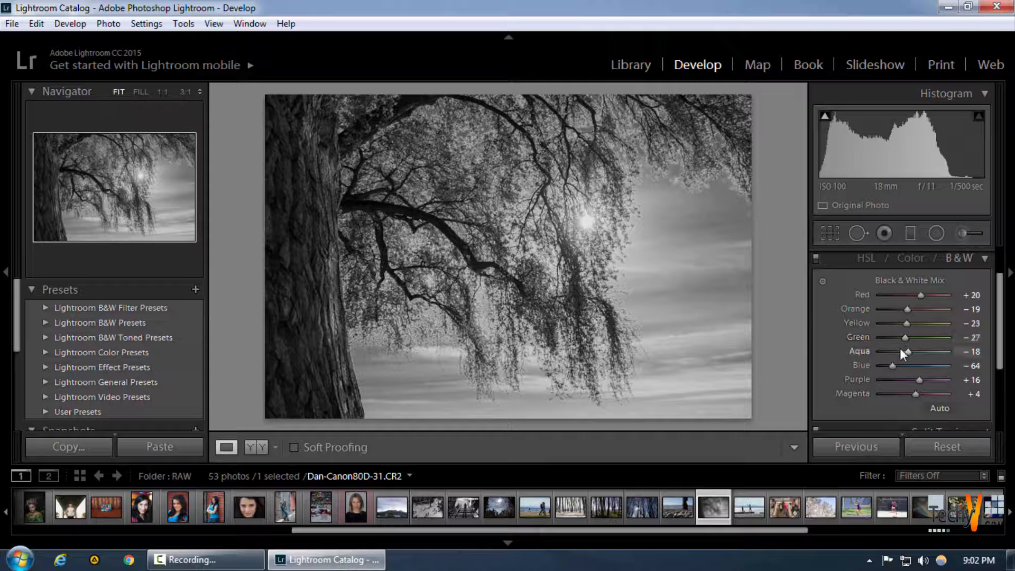
{"action": "left_click_drag", "start_coordinate": [919, 379], "coordinate": [897, 394]}
{"action": "left_click_drag", "start_coordinate": [907, 338], "coordinate": [878, 339]}
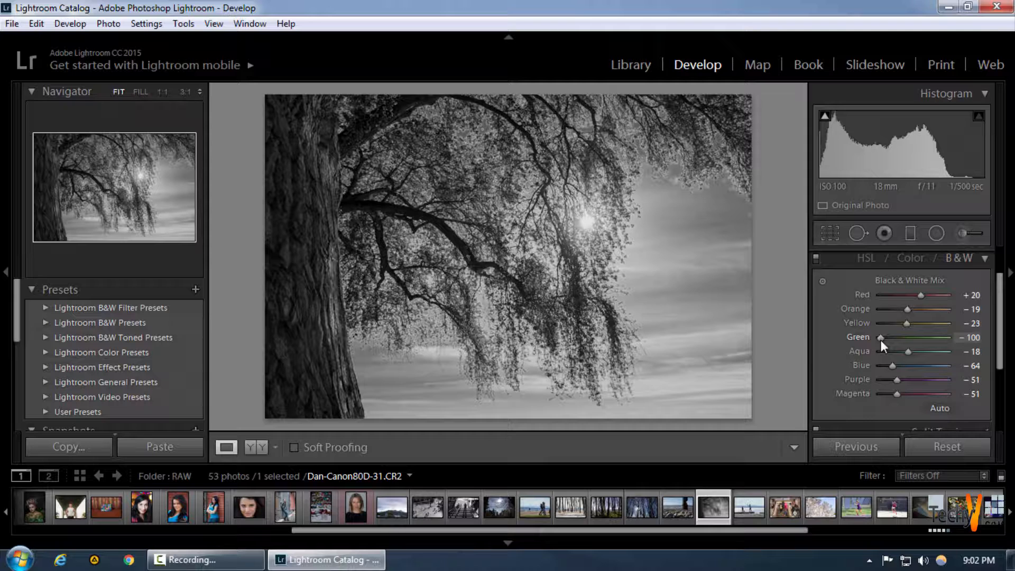
{"action": "left_click_drag", "start_coordinate": [880, 339], "coordinate": [883, 339]}
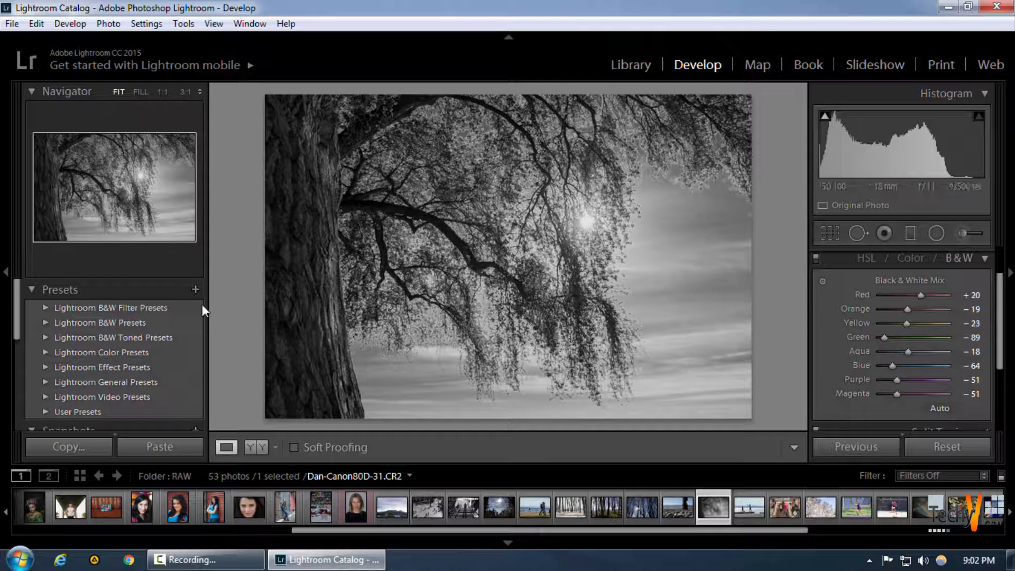
- Create a develop preset named "black and white" in User Presets with only Auto Black & White Mix and Process Version included
{"action": "left_click", "coordinate": [196, 289]}
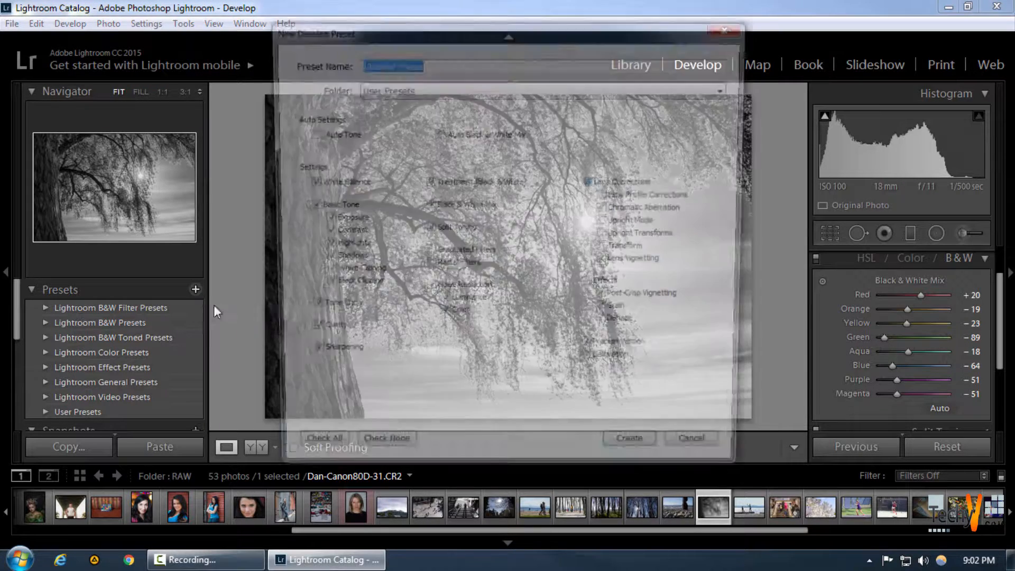
{"action": "left_click", "coordinate": [390, 457]}
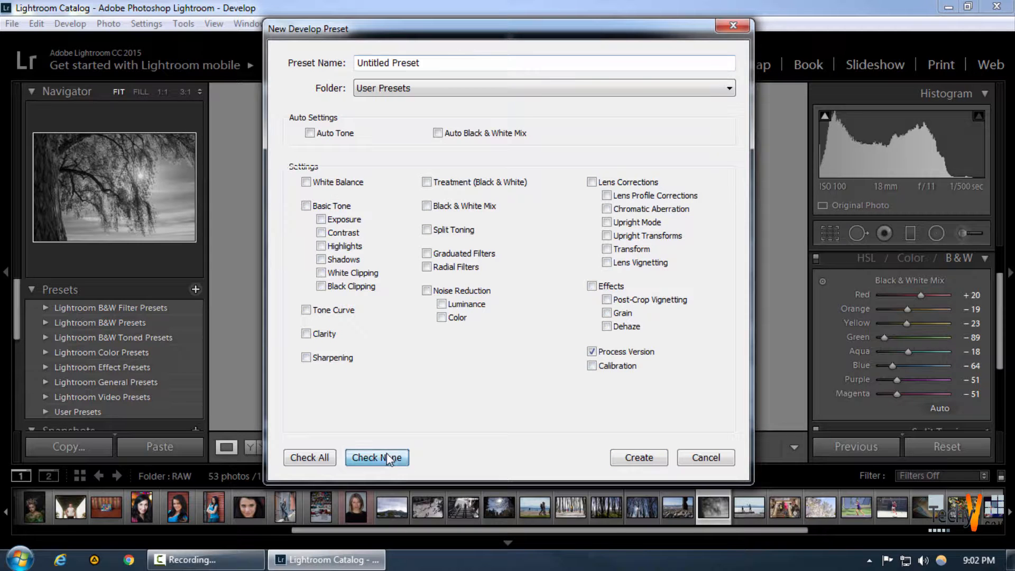
{"action": "left_click", "coordinate": [439, 134]}
{"action": "left_click_drag", "start_coordinate": [443, 63], "coordinate": [313, 64]}
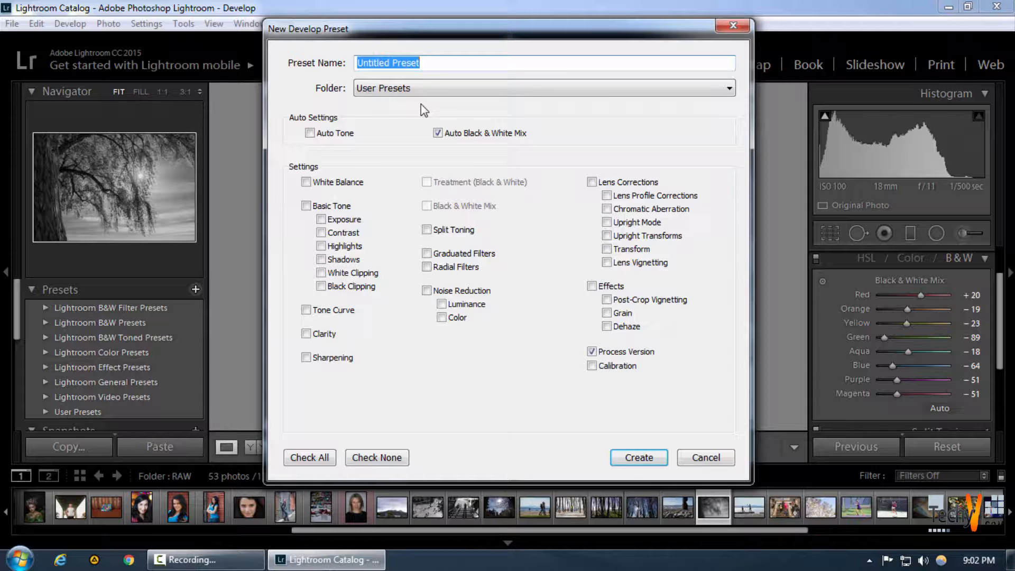
{"action": "type", "text": "black "}
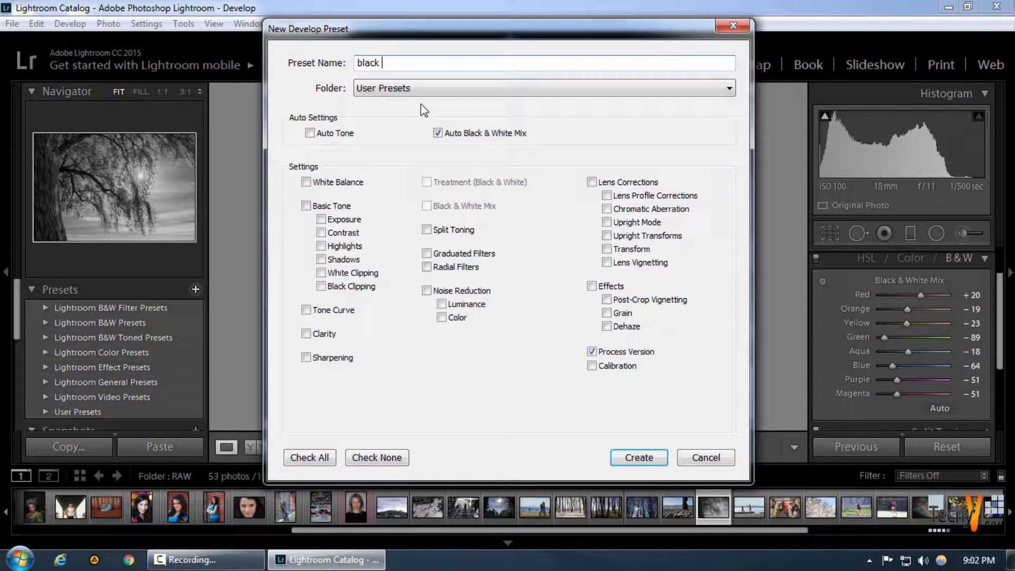
{"action": "type", "text": "and white"}
{"action": "left_click", "coordinate": [636, 457]}
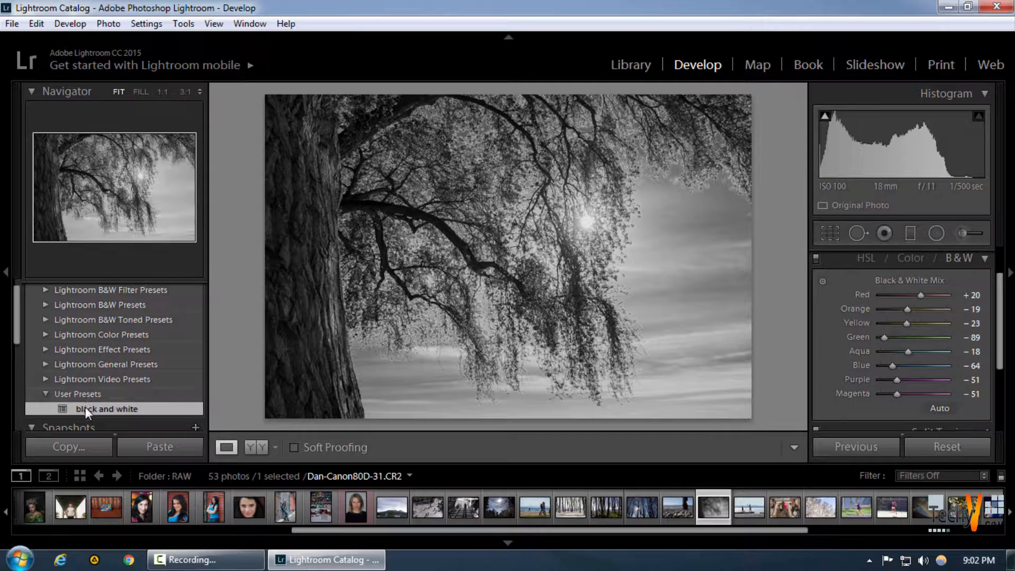
- Reset the photo's develop adjustments and collapse the HSL settings
{"action": "scroll", "coordinate": [870, 346], "scroll_direction": "up", "scroll_amount": 2}
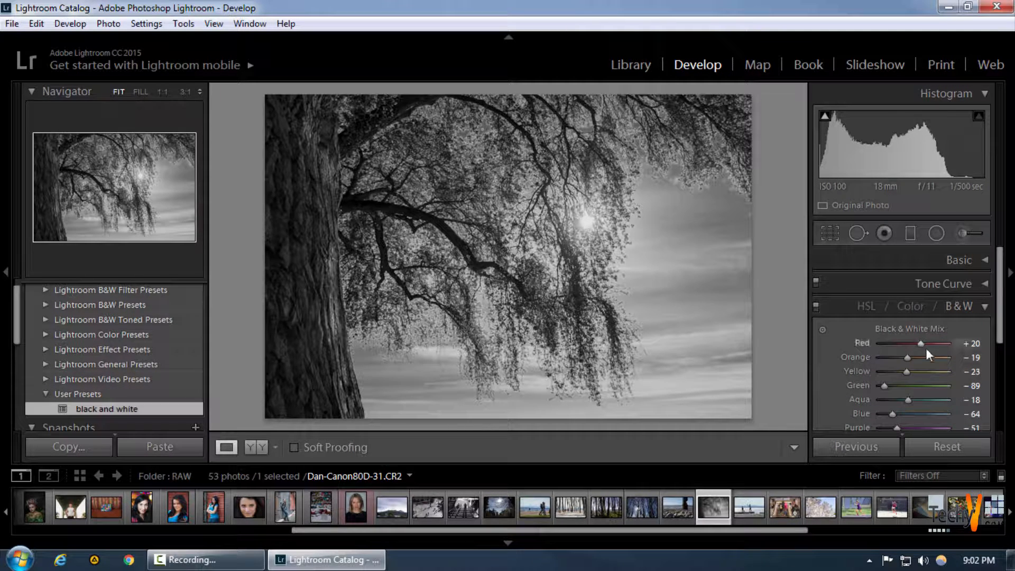
{"action": "left_click", "coordinate": [925, 442]}
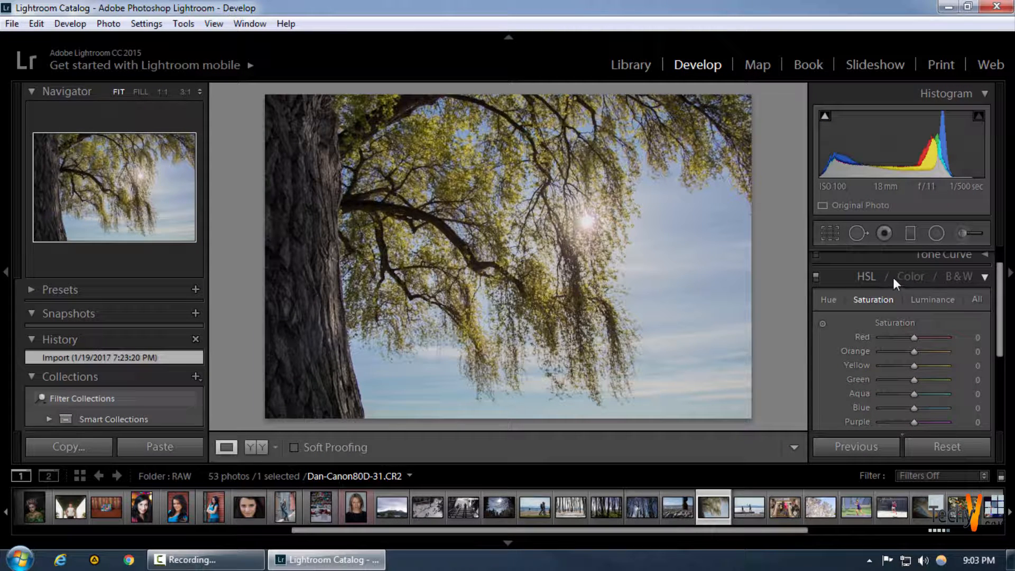
{"action": "left_click", "coordinate": [983, 276]}
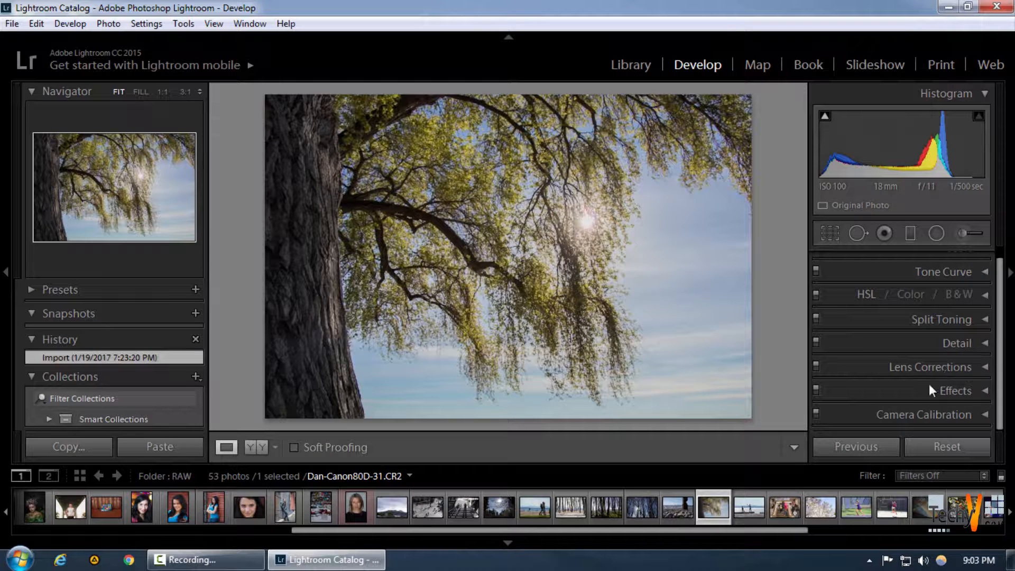
- Apply split toning to the photo's shadows with Hue 30 and Saturation 68
{"action": "left_click", "coordinate": [978, 323]}
{"action": "scroll", "coordinate": [909, 332], "scroll_direction": "down", "scroll_amount": 1}
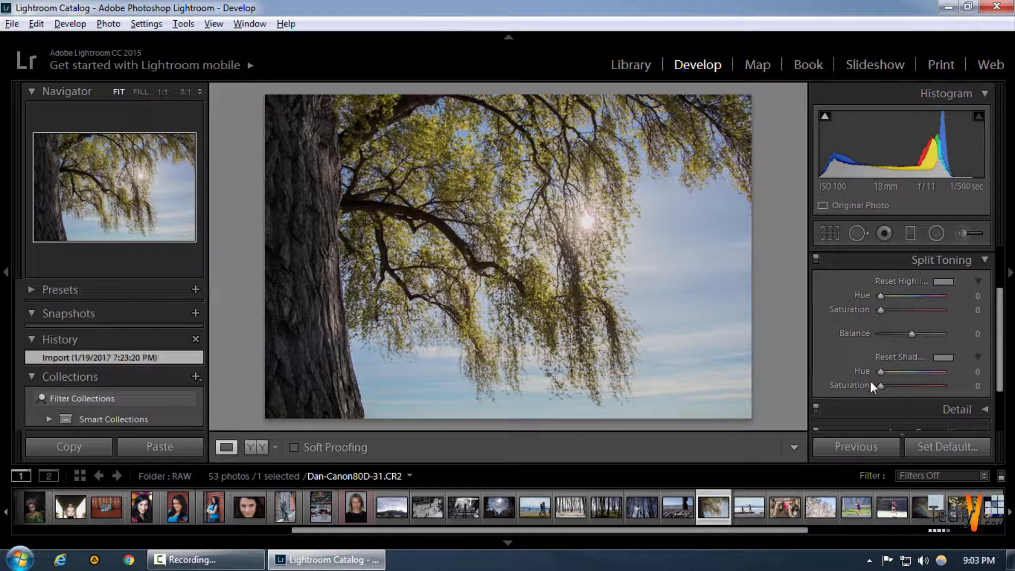
{"action": "left_click_drag", "start_coordinate": [880, 371], "coordinate": [925, 386]}
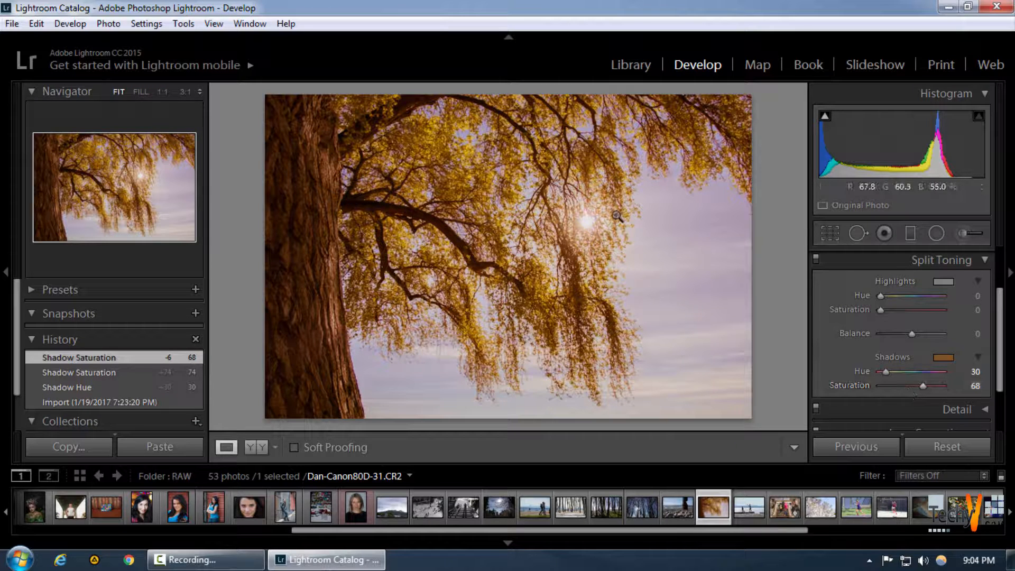
- Create a develop preset named "sunset" in User Presets with only Split Toning and Process Version included
{"action": "left_click", "coordinate": [194, 289]}
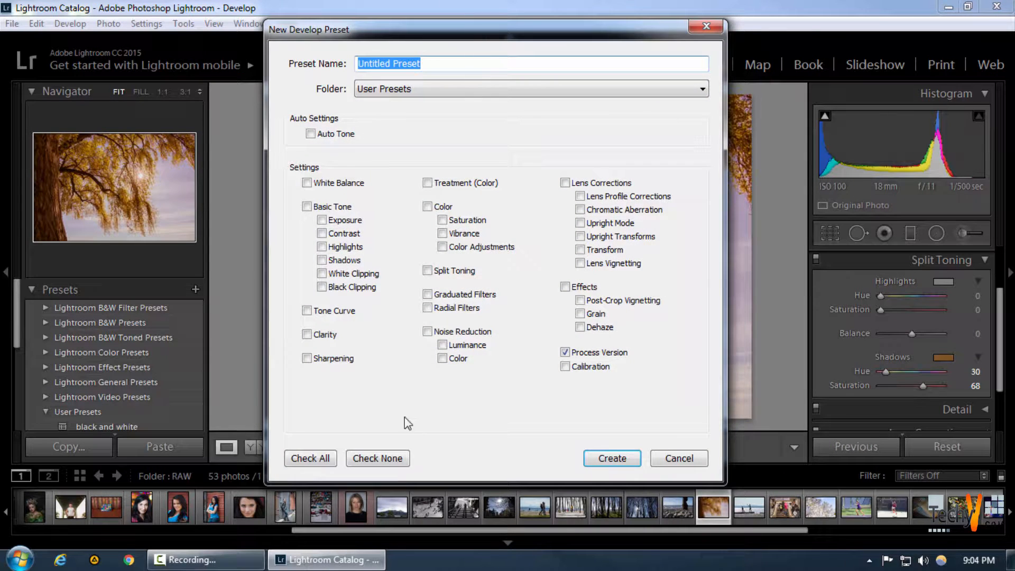
{"action": "left_click", "coordinate": [395, 458]}
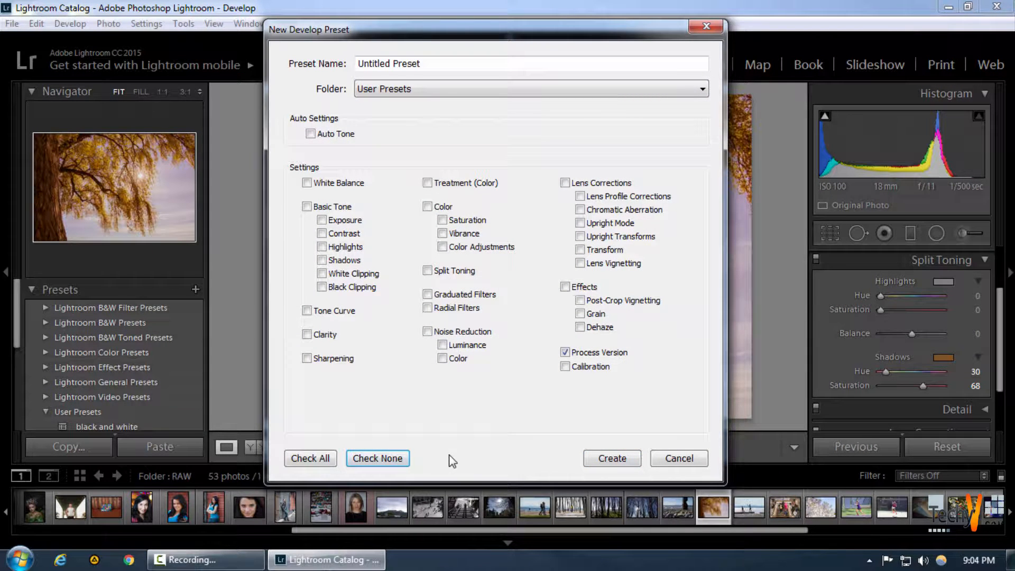
{"action": "left_click", "coordinate": [452, 272]}
{"action": "left_click", "coordinate": [368, 63]}
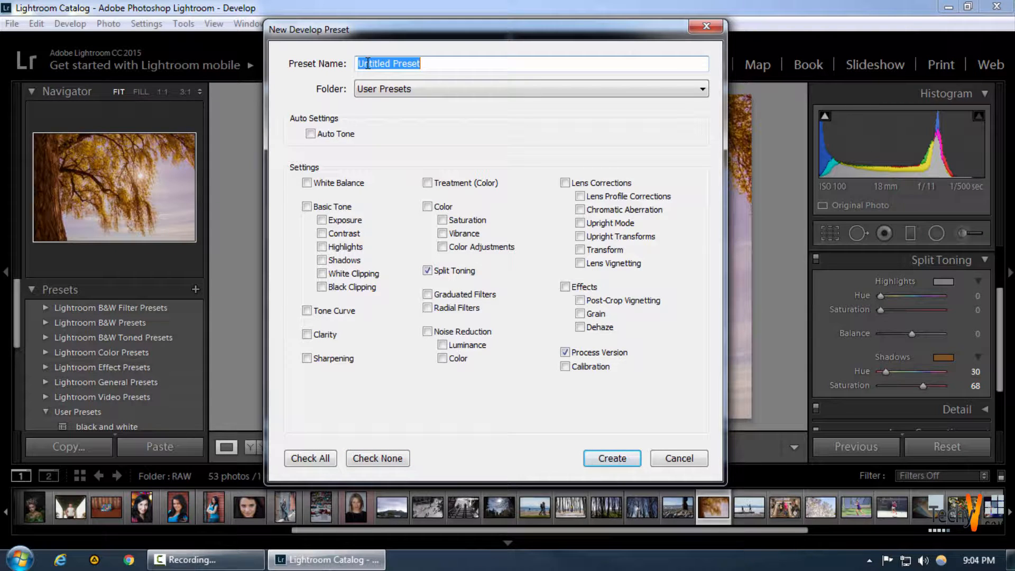
{"action": "type", "text": "sunset"}
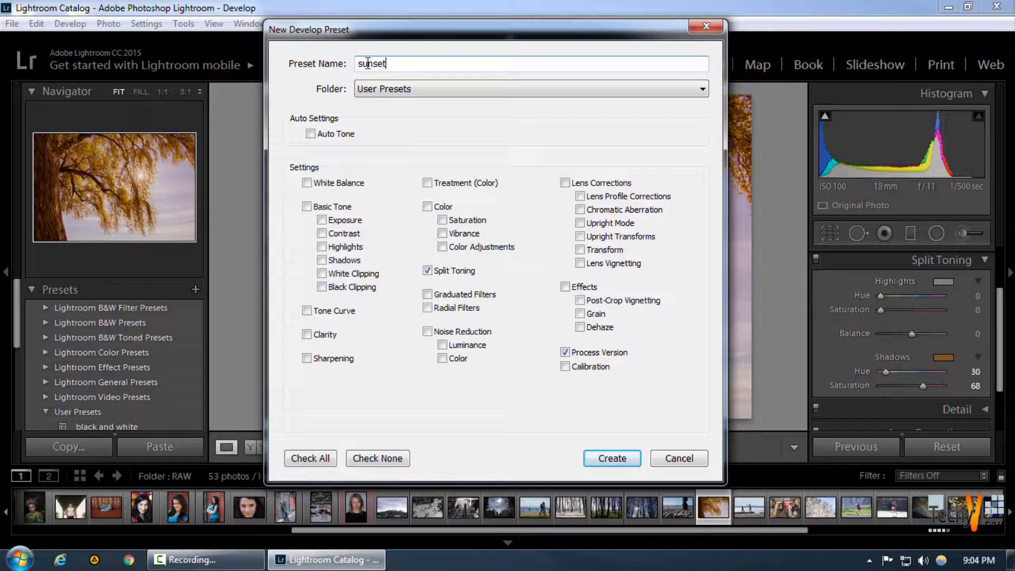
{"action": "left_click", "coordinate": [608, 456]}
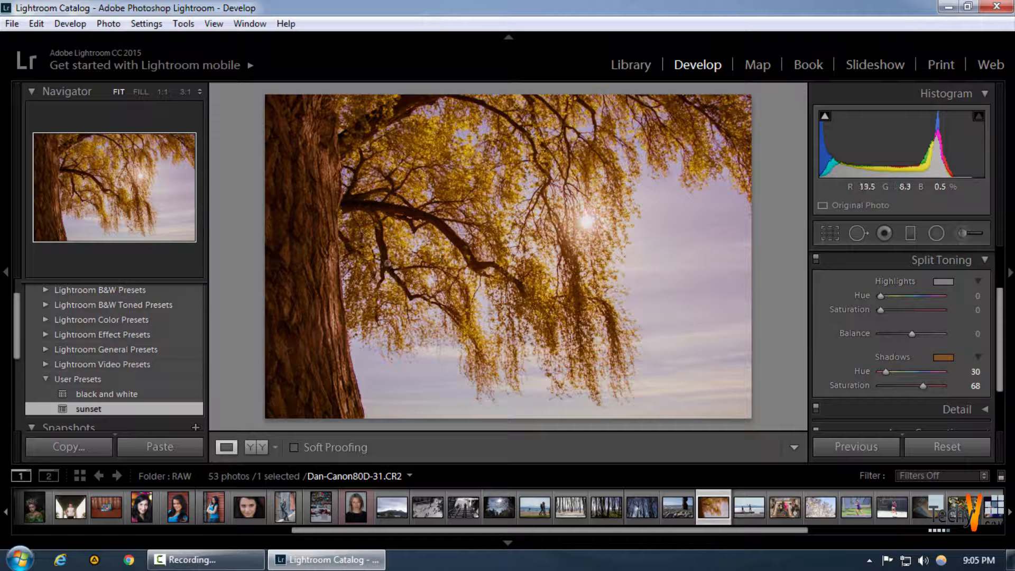
- Reset the photo and apply a Color Priority post-crop vignette with amount −50, midpoint 40 and feather 64, plus a grain amount of 32
{"action": "left_click", "coordinate": [929, 443]}
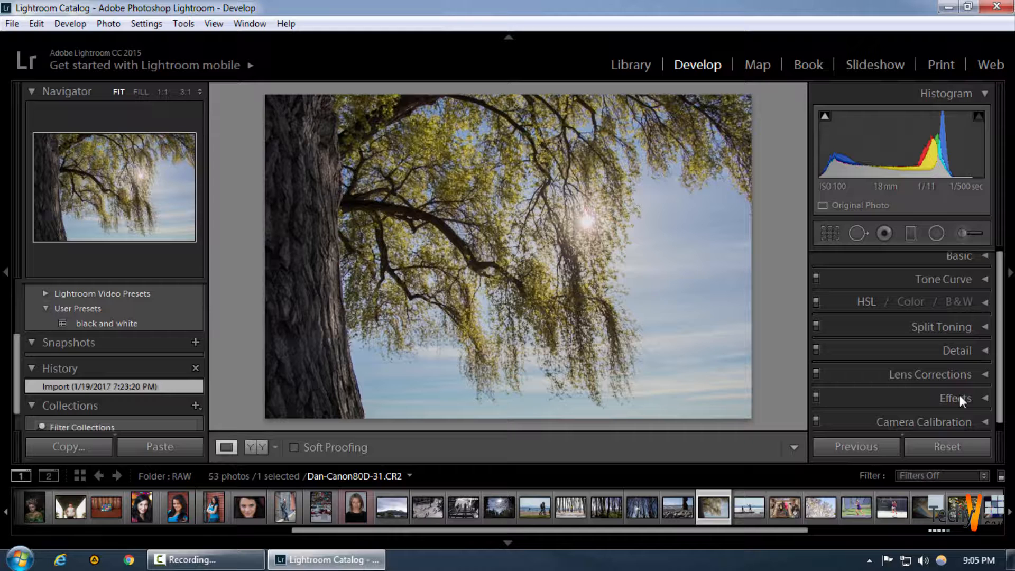
{"action": "left_click", "coordinate": [960, 396]}
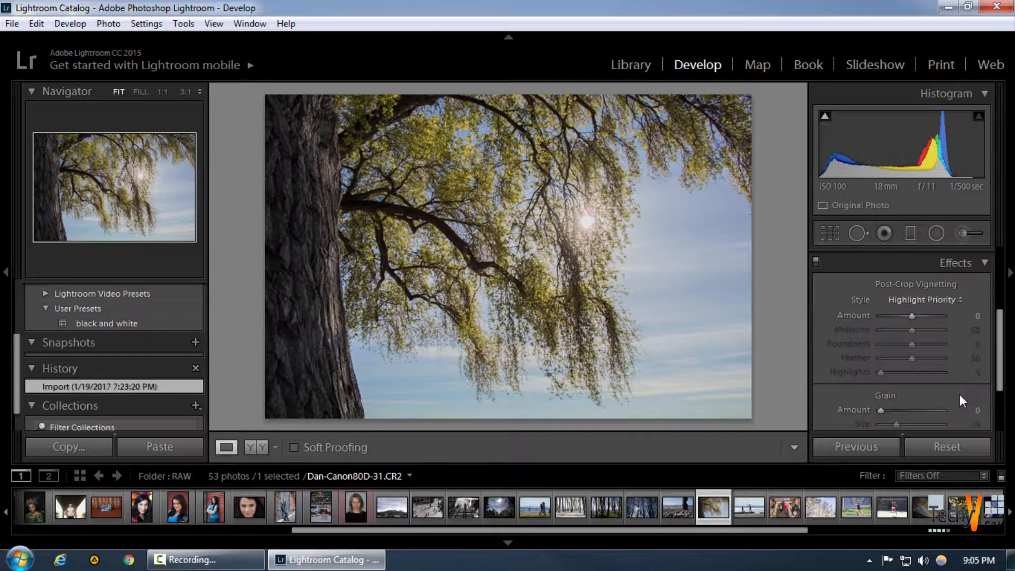
{"action": "left_click", "coordinate": [932, 299]}
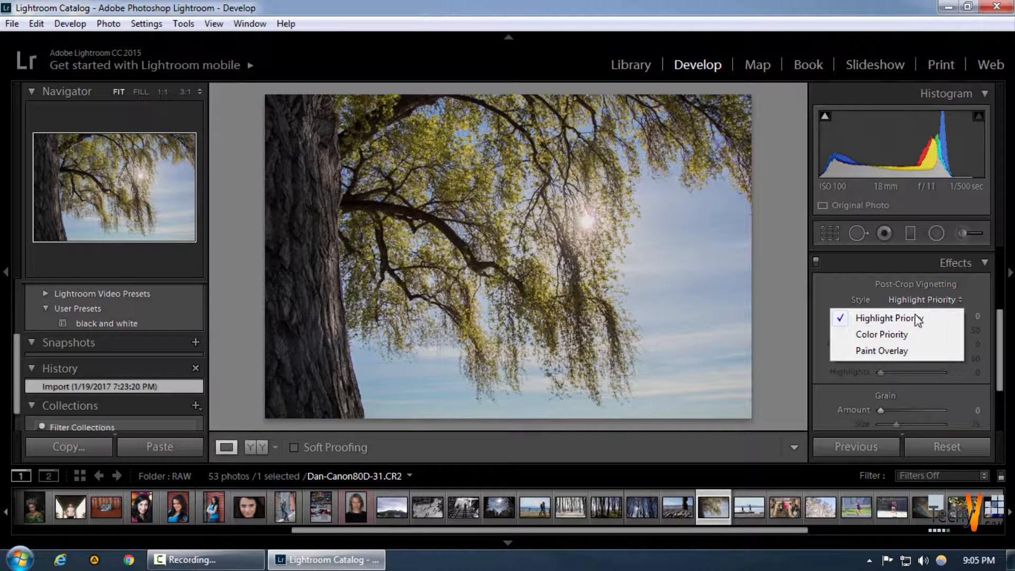
{"action": "left_click", "coordinate": [904, 332]}
{"action": "left_click_drag", "start_coordinate": [914, 317], "coordinate": [896, 316]}
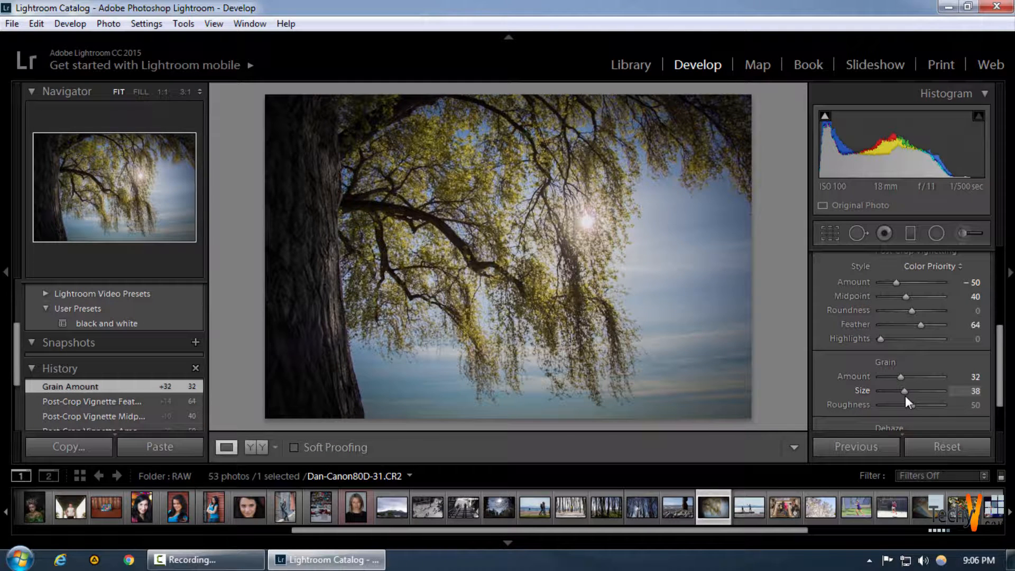
- Set the grain size to 33 and its roughness to 38
{"action": "left_click_drag", "start_coordinate": [902, 396], "coordinate": [907, 401]}
{"action": "left_click_drag", "start_coordinate": [910, 402], "coordinate": [905, 403]}
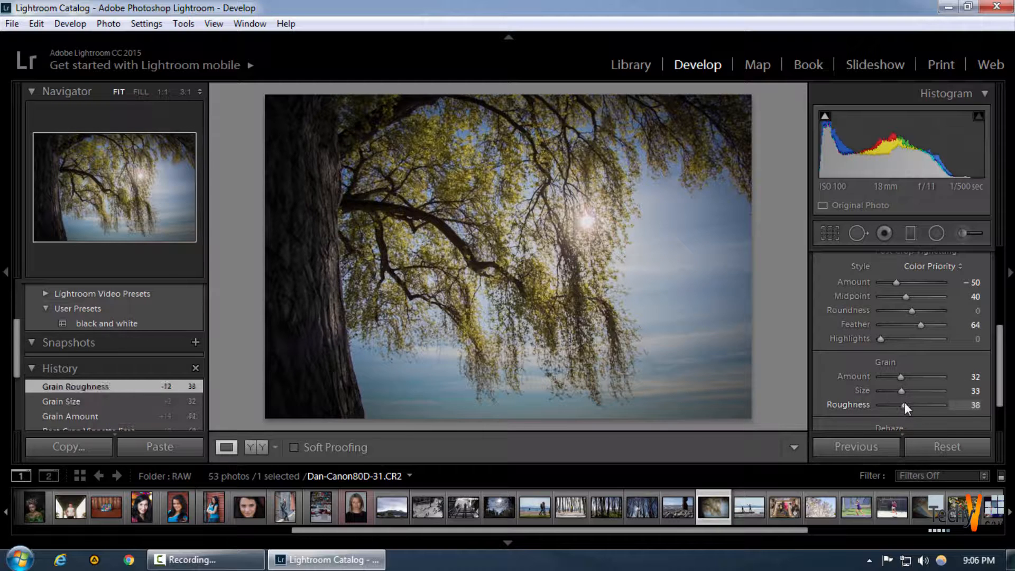
{"action": "scroll", "coordinate": [903, 399], "scroll_direction": "up", "scroll_amount": 2}
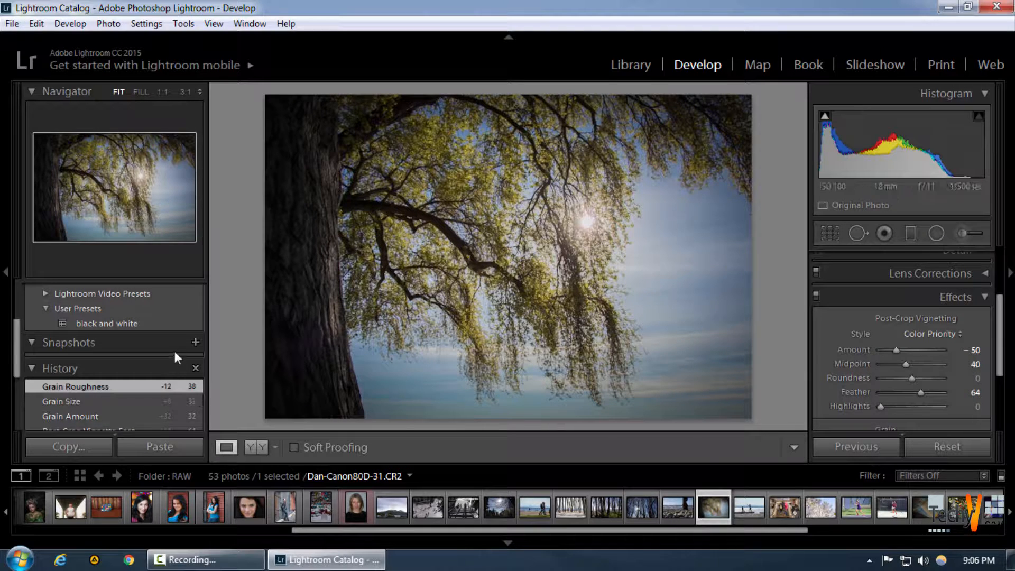
- Create a develop preset named "vignette" in User Presets with only Post-Crop Vignetting and Process Version included
{"action": "scroll", "coordinate": [200, 328], "scroll_direction": "up", "scroll_amount": 3}
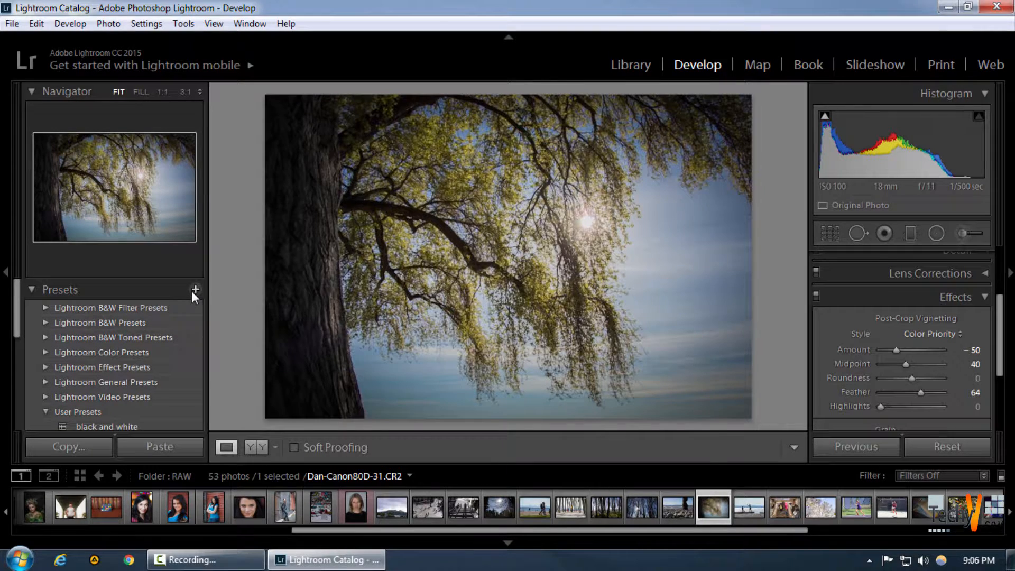
{"action": "left_click", "coordinate": [195, 289]}
{"action": "left_click", "coordinate": [367, 458]}
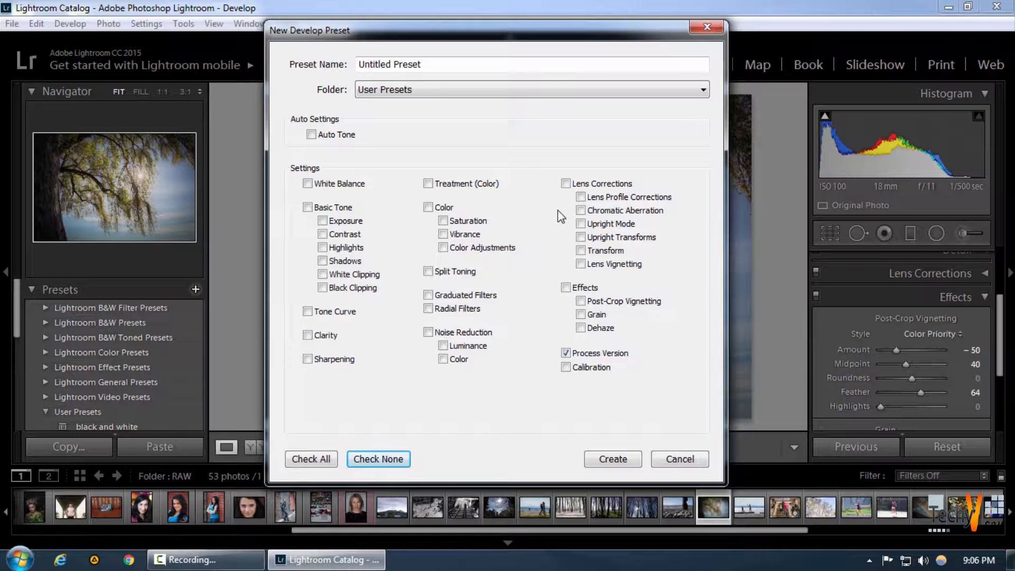
{"action": "left_click", "coordinate": [602, 303]}
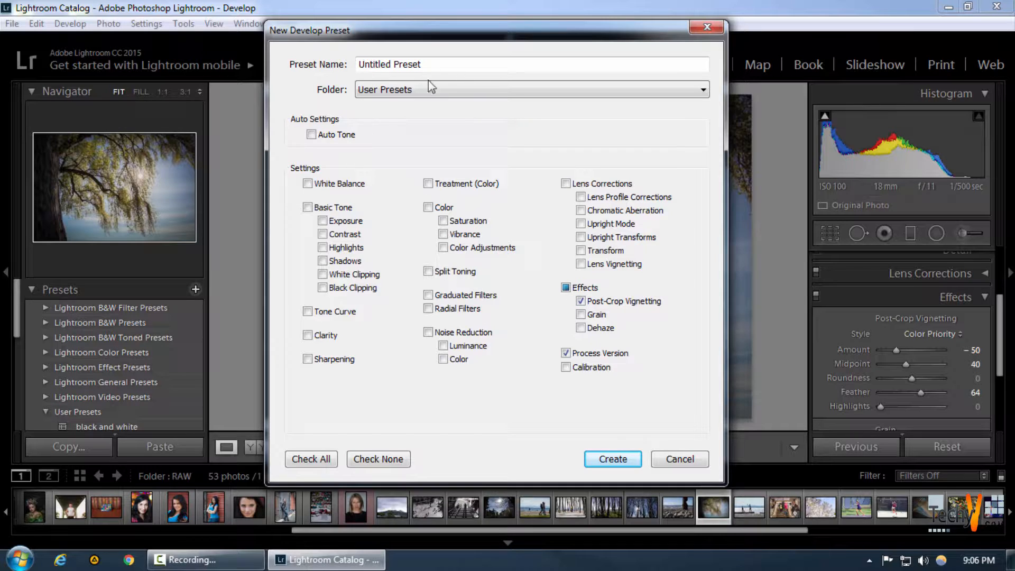
{"action": "left_click", "coordinate": [436, 67]}
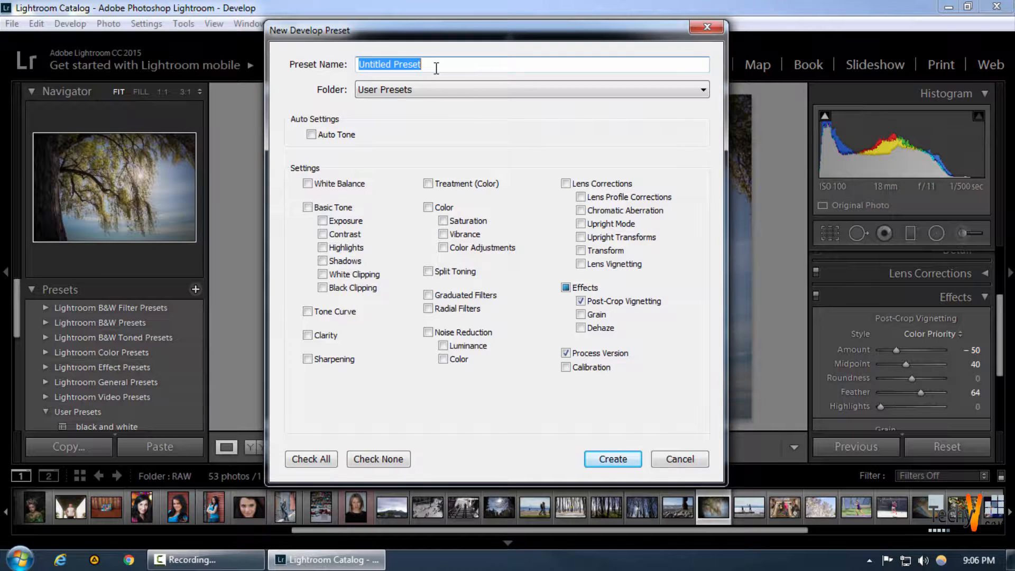
{"action": "type", "text": "vi"}
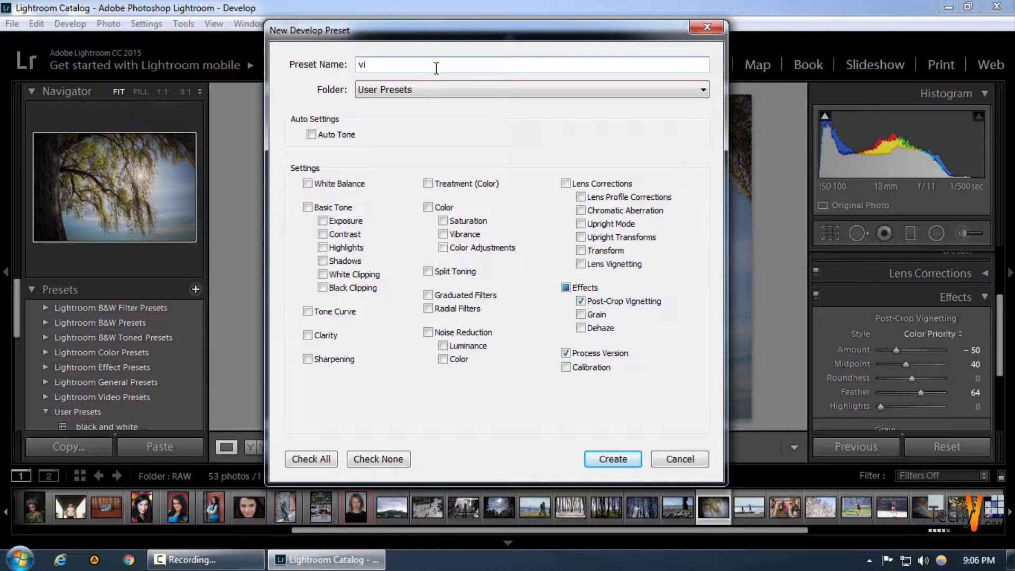
{"action": "type", "text": "gnette"}
{"action": "left_click", "coordinate": [629, 458]}
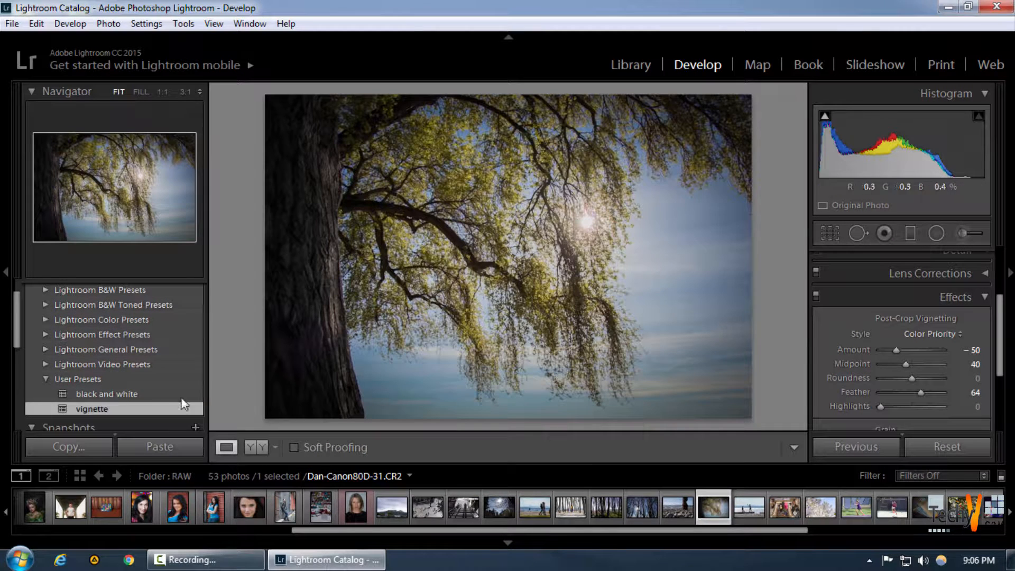
{"action": "scroll", "coordinate": [113, 392], "scroll_direction": "down", "scroll_amount": 3}
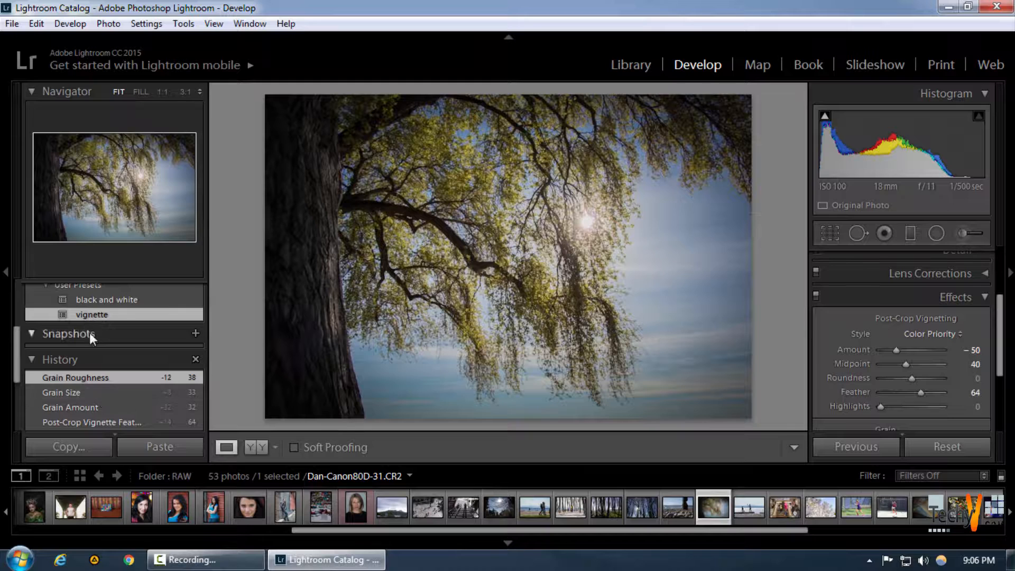
{"action": "scroll", "coordinate": [90, 333], "scroll_direction": "up", "scroll_amount": 2}
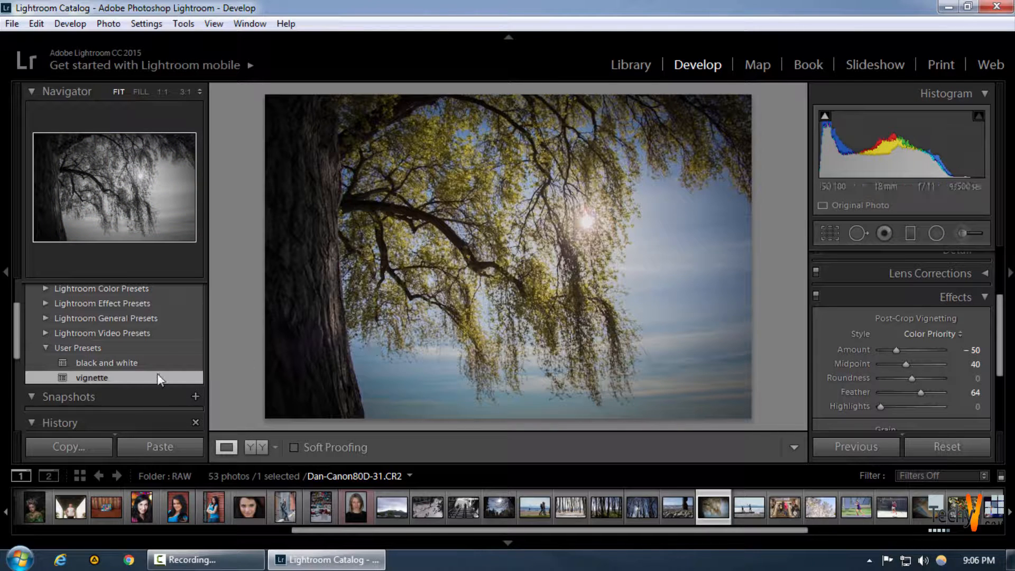
{"action": "scroll", "coordinate": [139, 314], "scroll_direction": "up", "scroll_amount": 3}
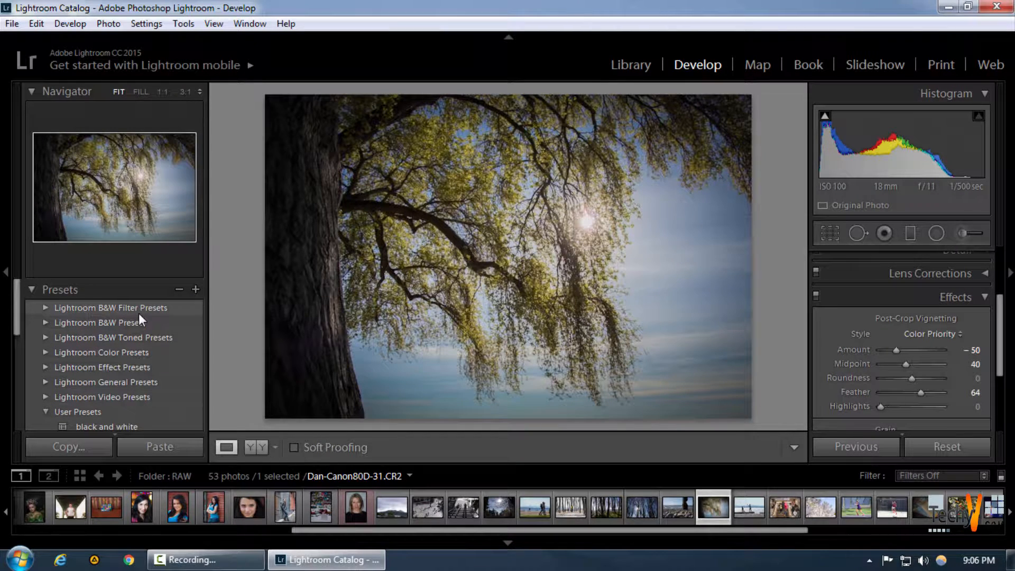
{"action": "left_click", "coordinate": [195, 289]}
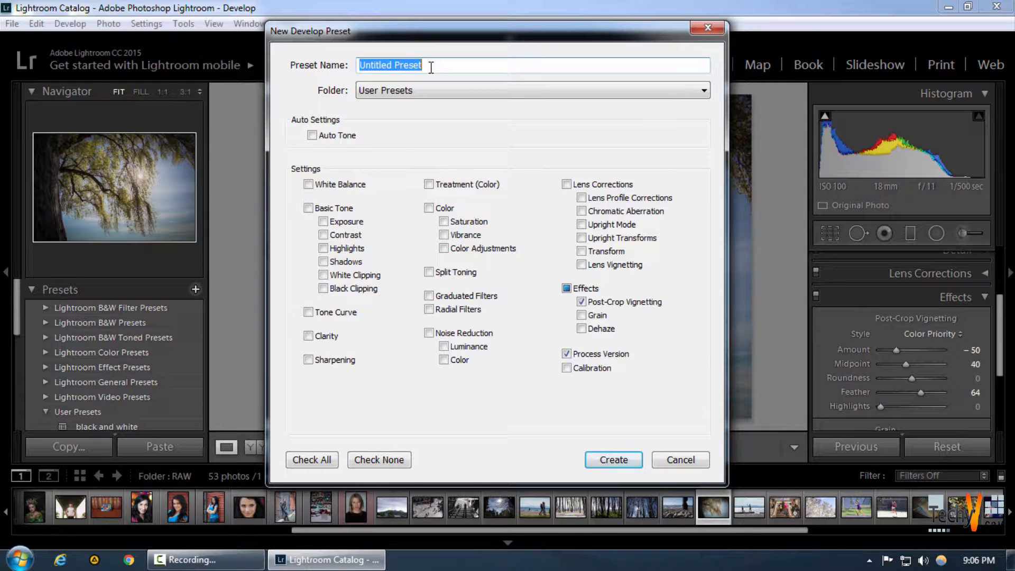
{"action": "type", "text": "bla"}
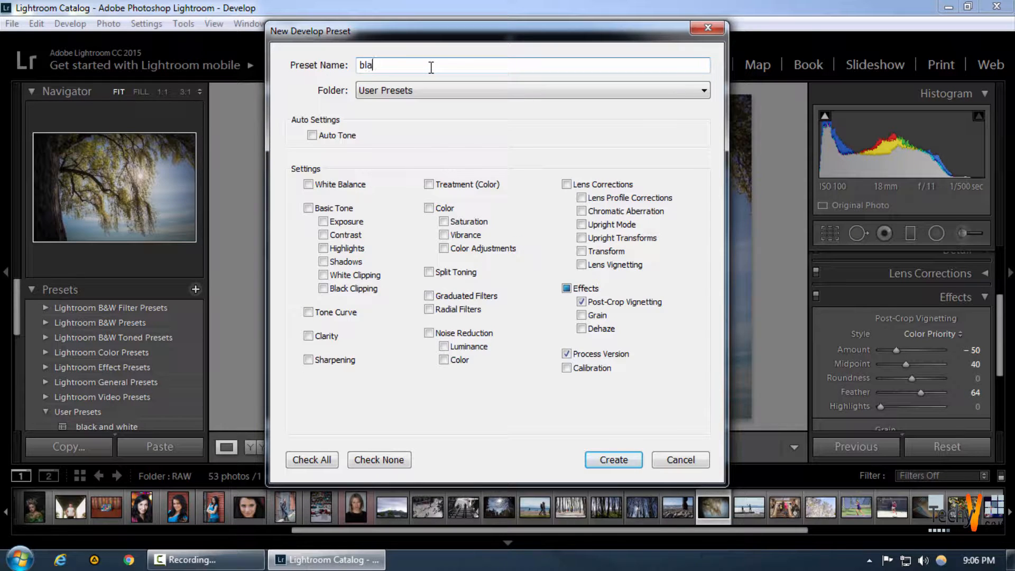
{"action": "type", "text": "ck white vignette"}
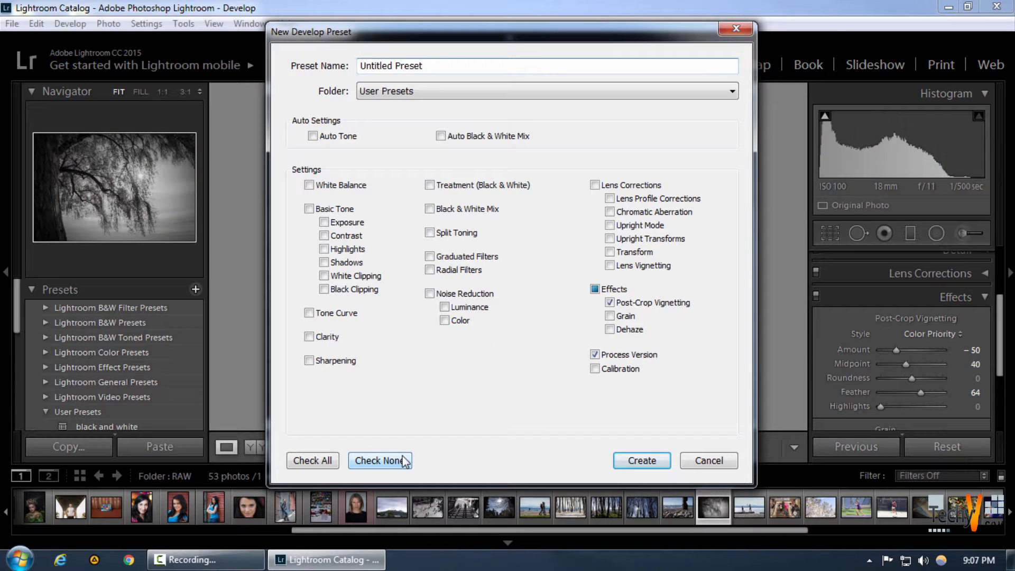
- Create a default-named user preset with only Auto Black & White Mix, Split Toning, Post-Crop Vignetting and Process Version included
{"action": "left_click", "coordinate": [381, 461]}
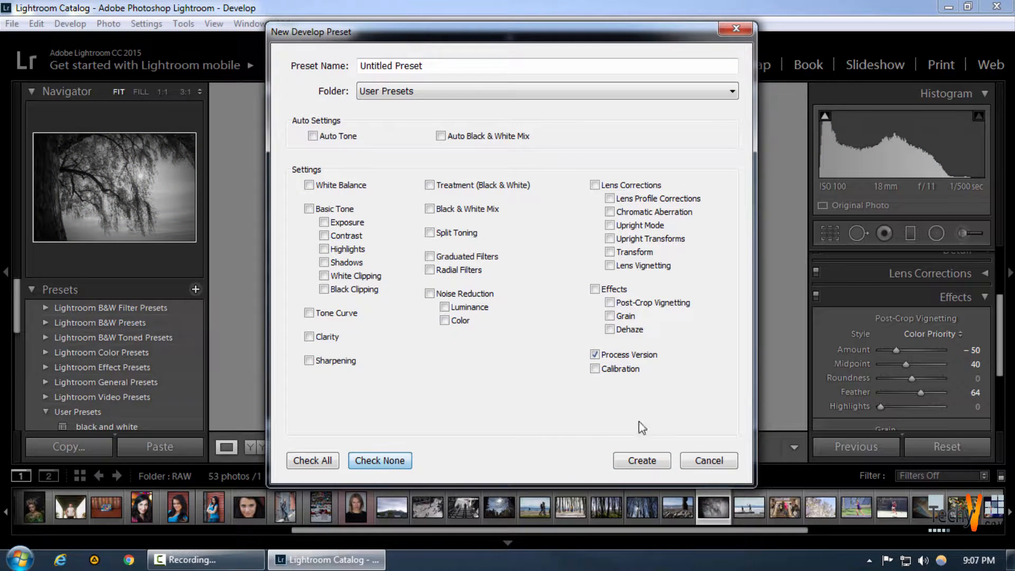
{"action": "left_click", "coordinate": [611, 303]}
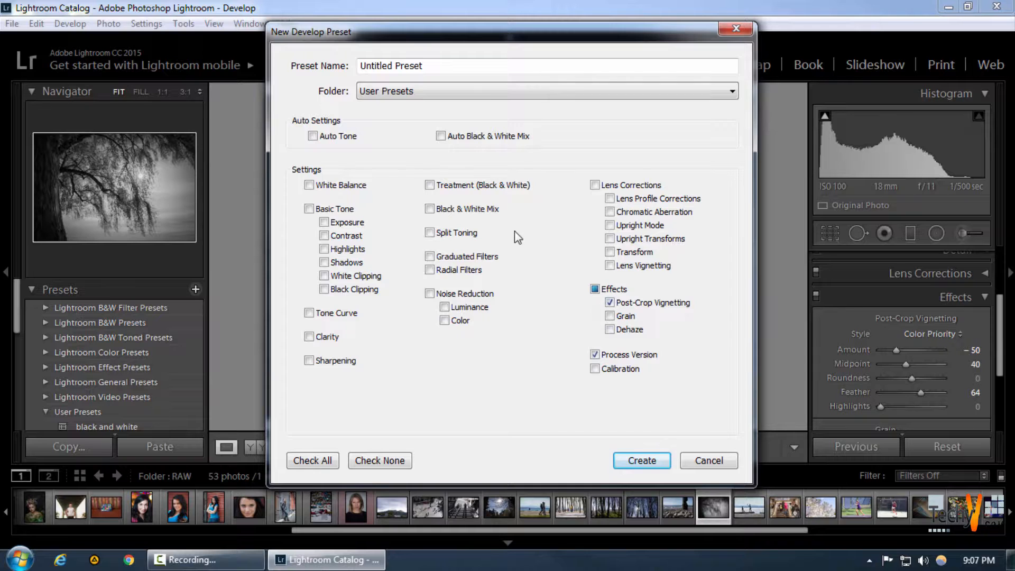
{"action": "left_click", "coordinate": [441, 137]}
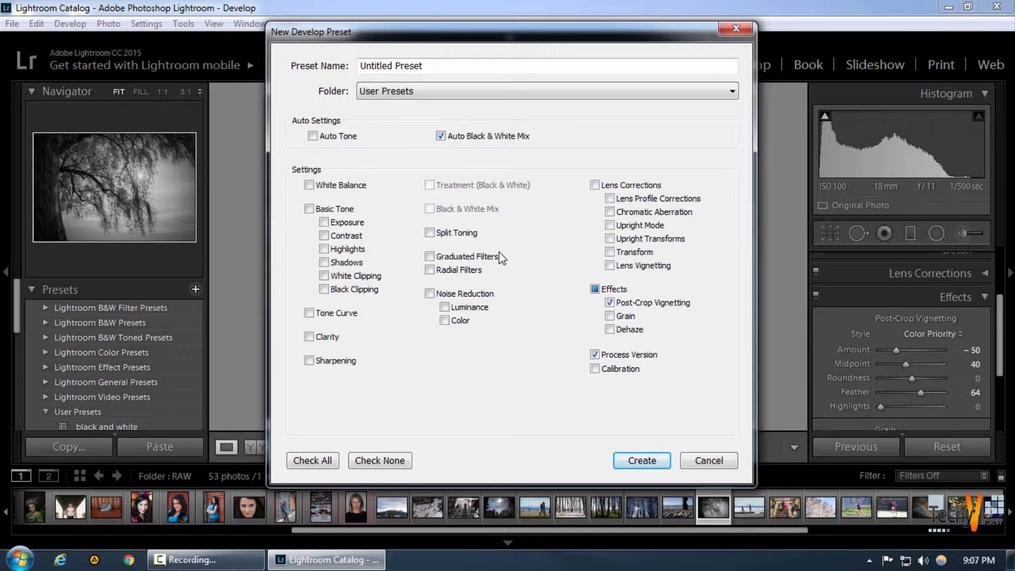
{"action": "left_click", "coordinate": [430, 233]}
{"action": "left_click", "coordinate": [627, 462]}
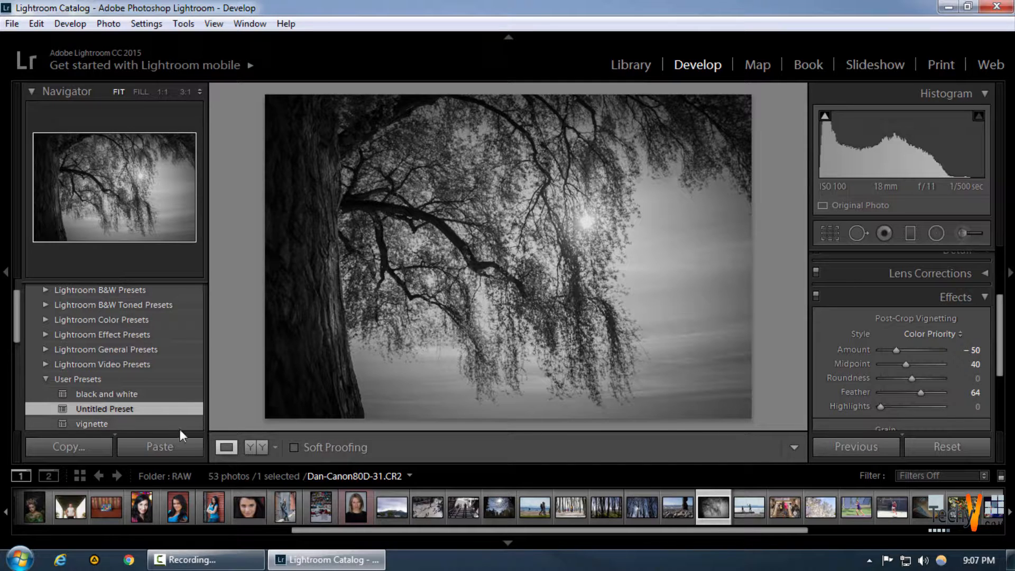
- Apply the user preset Untitled Preset to the willow photo
{"action": "scroll", "coordinate": [148, 402], "scroll_direction": "down", "scroll_amount": 3}
{"action": "scroll", "coordinate": [131, 386], "scroll_direction": "up", "scroll_amount": 1}
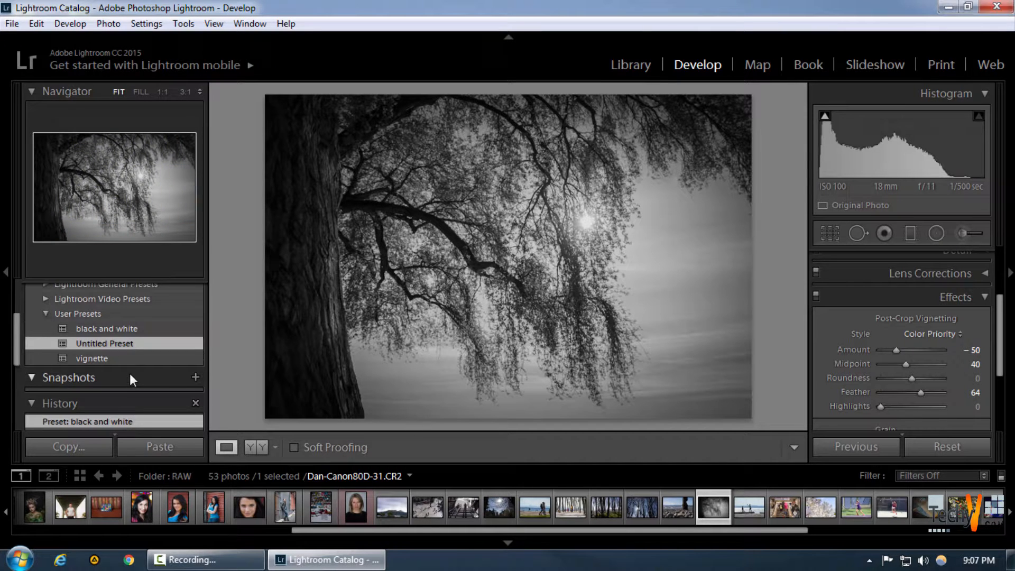
{"action": "left_click", "coordinate": [116, 342]}
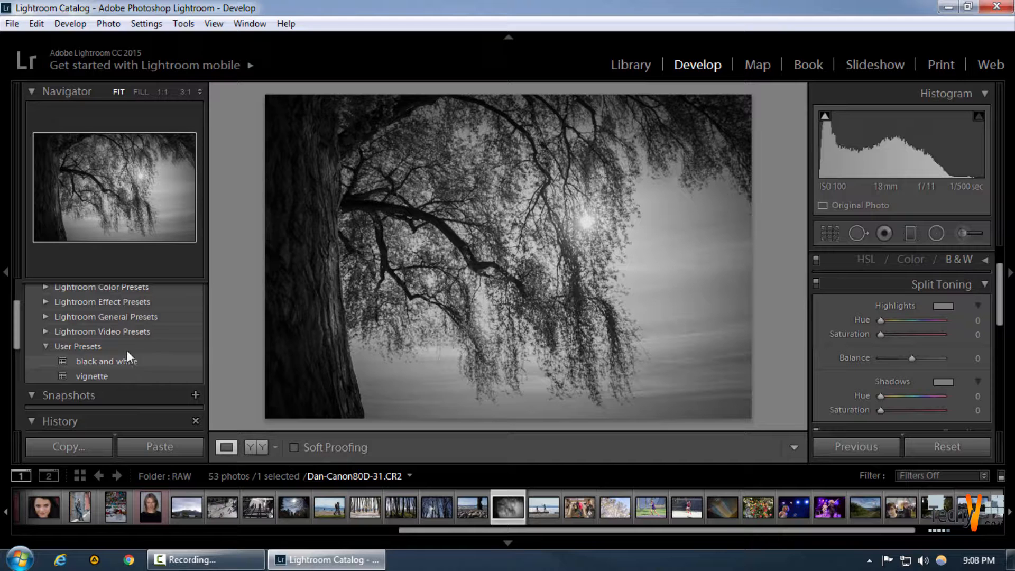
{"action": "left_click", "coordinate": [124, 346]}
{"action": "scroll", "coordinate": [155, 359], "scroll_direction": "up", "scroll_amount": 3}
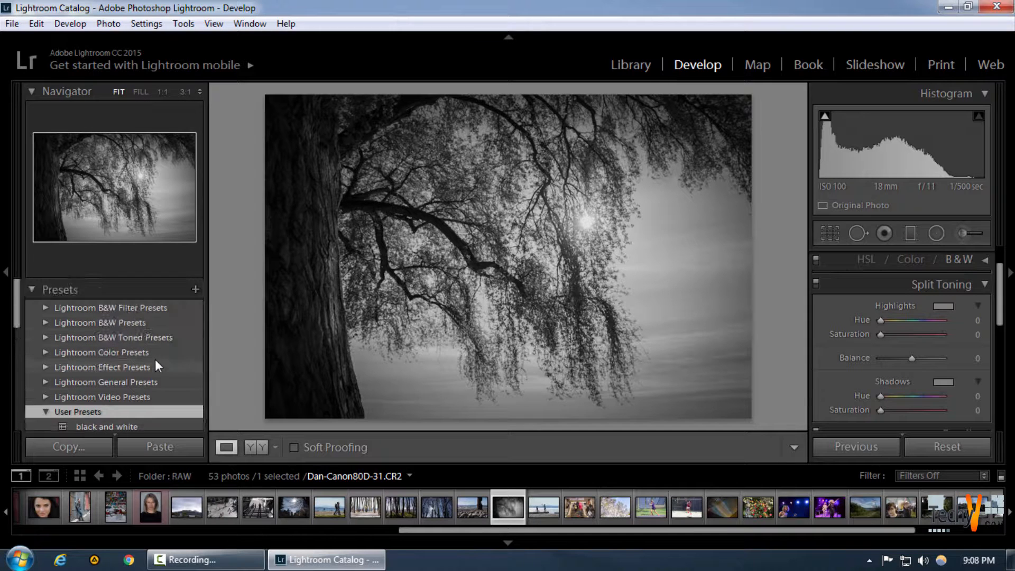
- Reset the photo's develop settings and undo that reset
{"action": "left_click", "coordinate": [933, 447]}
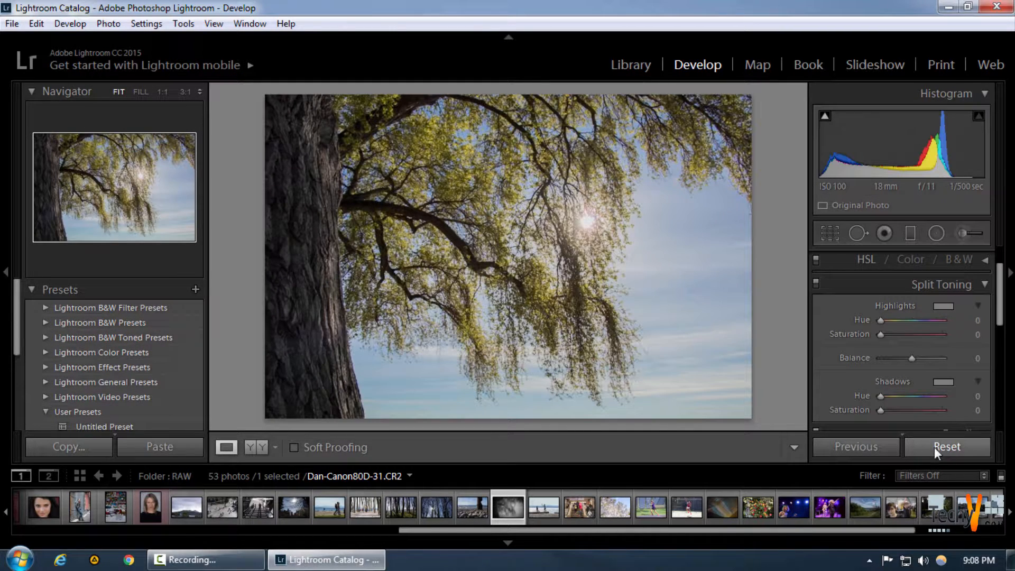
{"action": "scroll", "coordinate": [105, 366], "scroll_direction": "down", "scroll_amount": 3}
{"action": "scroll", "coordinate": [107, 406], "scroll_direction": "down", "scroll_amount": 2}
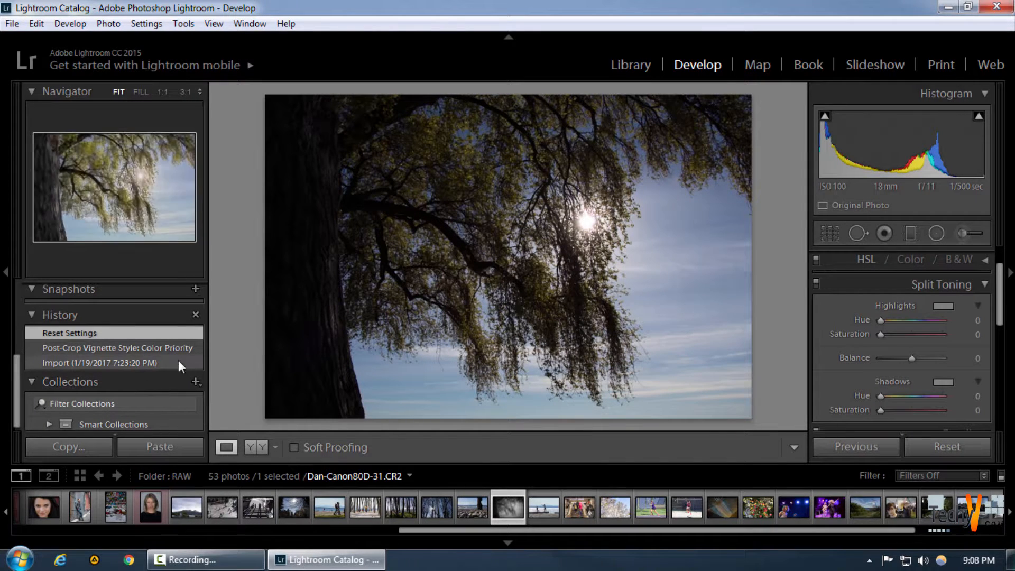
{"action": "key", "text": "ctrl+z"}
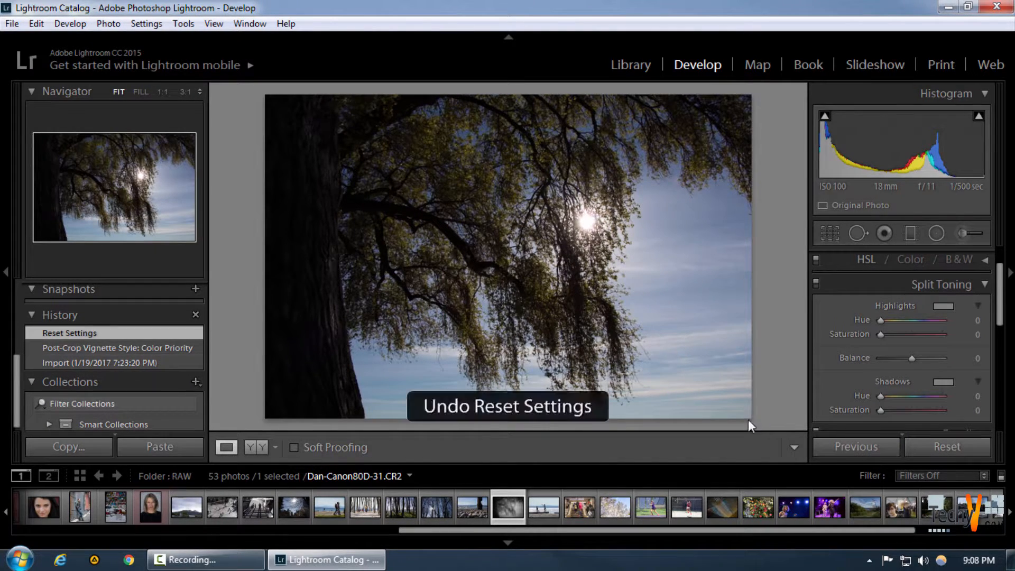
- Create another default-named user preset from the colour photo with only Split Toning, Post-Crop Vignetting and Process Version included
{"action": "scroll", "coordinate": [85, 322], "scroll_direction": "up", "scroll_amount": 3}
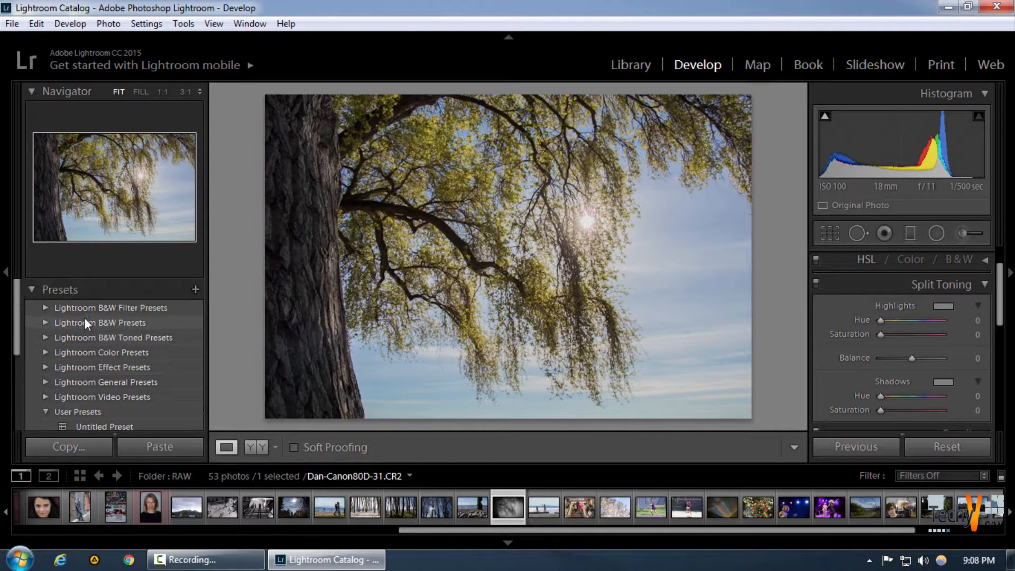
{"action": "scroll", "coordinate": [90, 391], "scroll_direction": "down", "scroll_amount": 1}
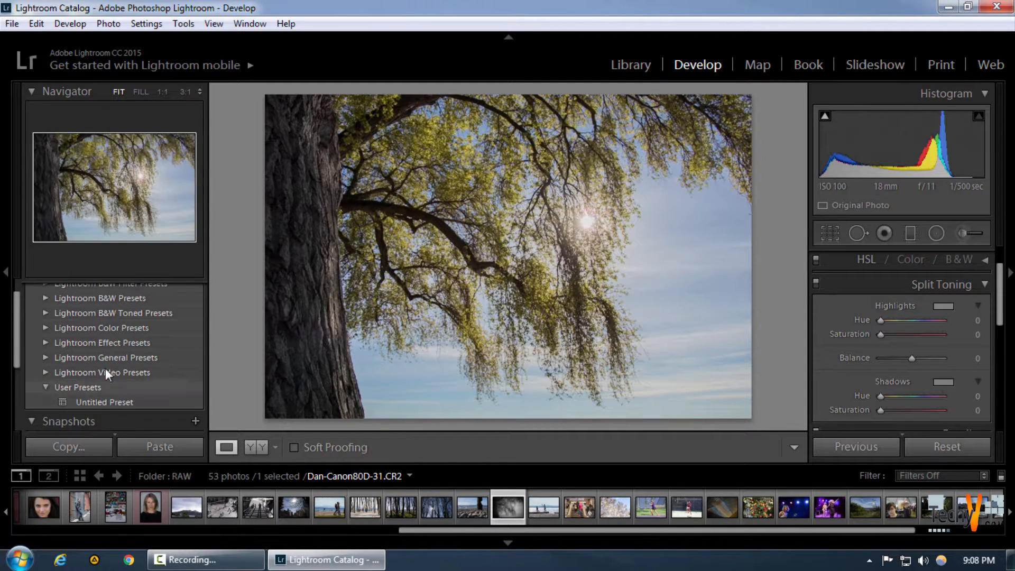
{"action": "scroll", "coordinate": [121, 358], "scroll_direction": "up", "scroll_amount": 1}
{"action": "left_click", "coordinate": [195, 290]}
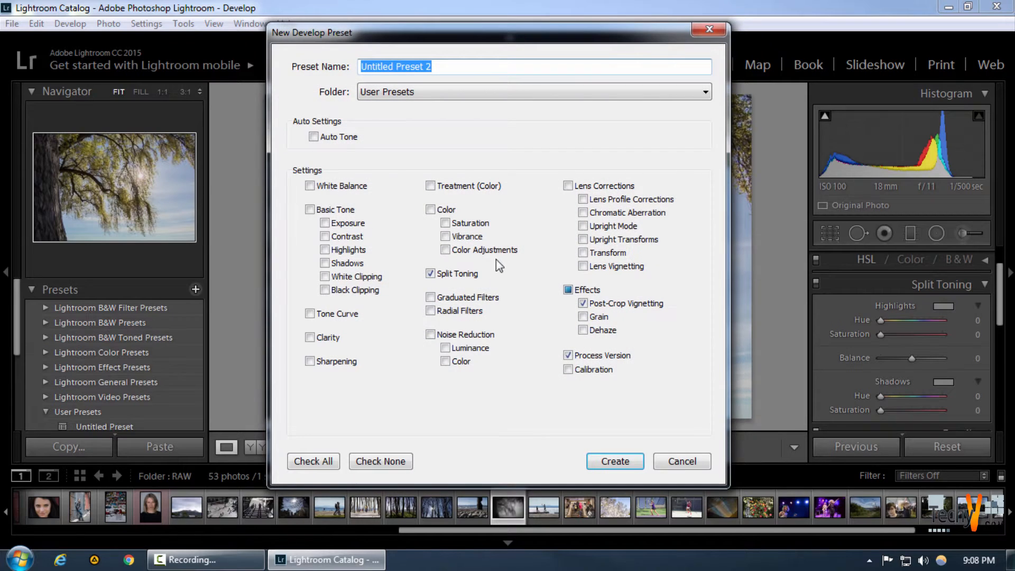
{"action": "left_click", "coordinate": [371, 463]}
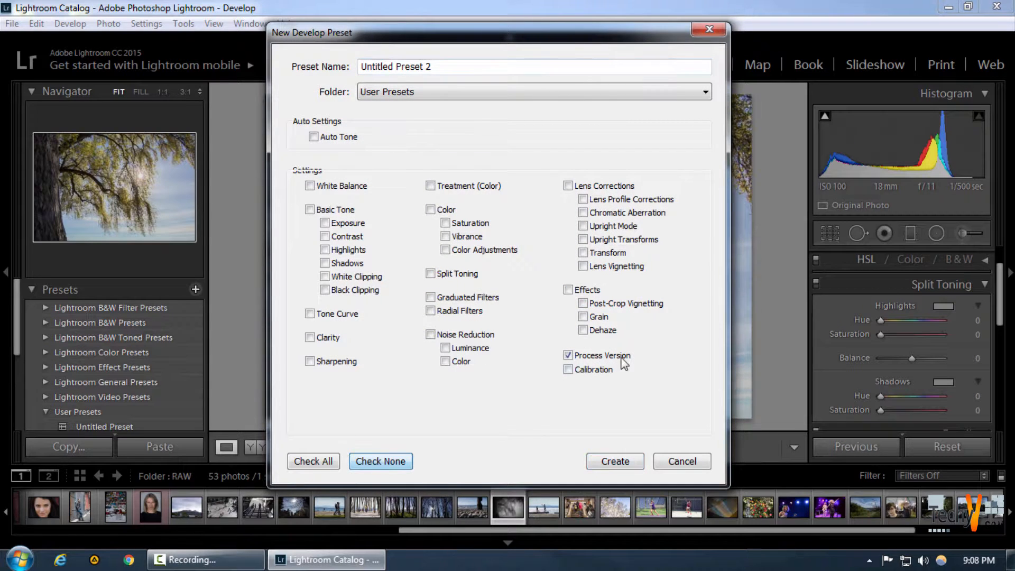
{"action": "left_click", "coordinate": [596, 305]}
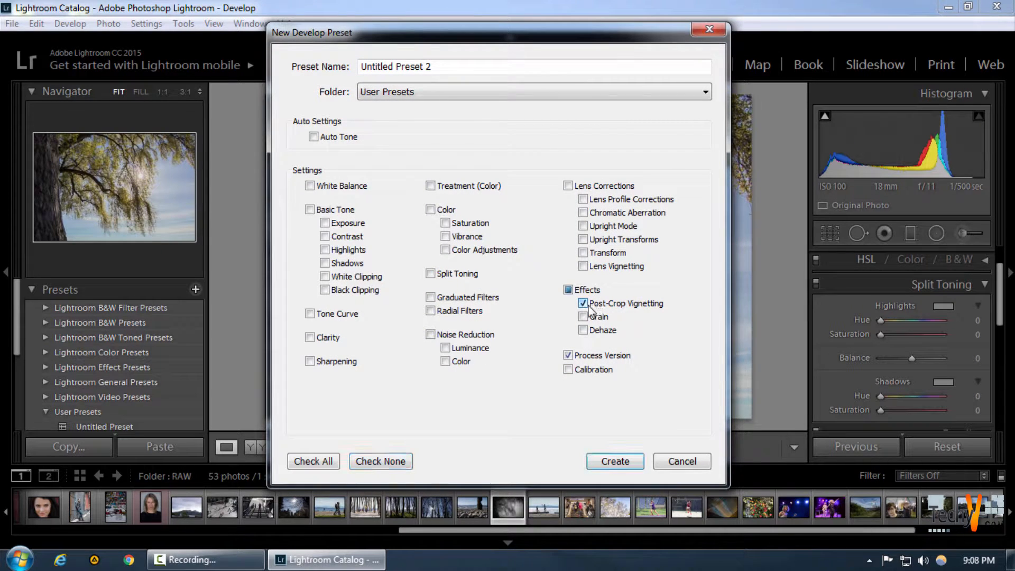
{"action": "left_click", "coordinate": [460, 272]}
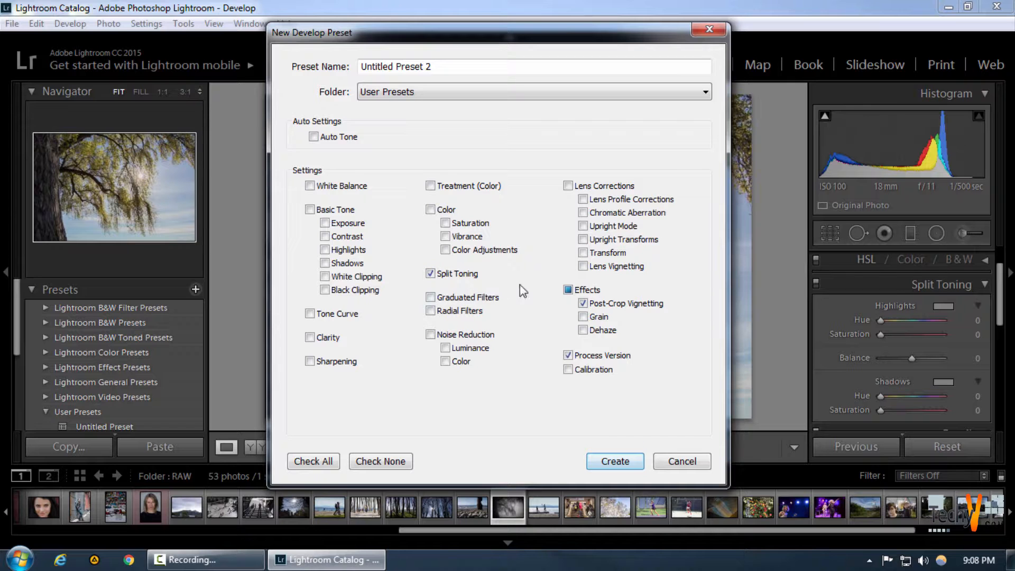
{"action": "left_click", "coordinate": [596, 461]}
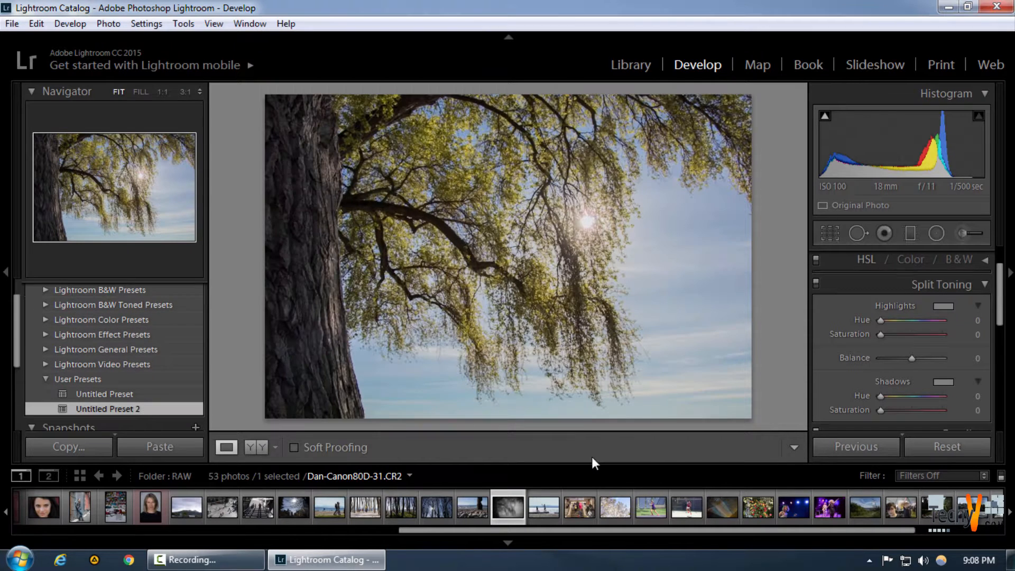
- Apply Untitled Preset and Untitled Preset 2 in turn to the willow photo to compare their effects
{"action": "scroll", "coordinate": [133, 403], "scroll_direction": "down", "scroll_amount": 2}
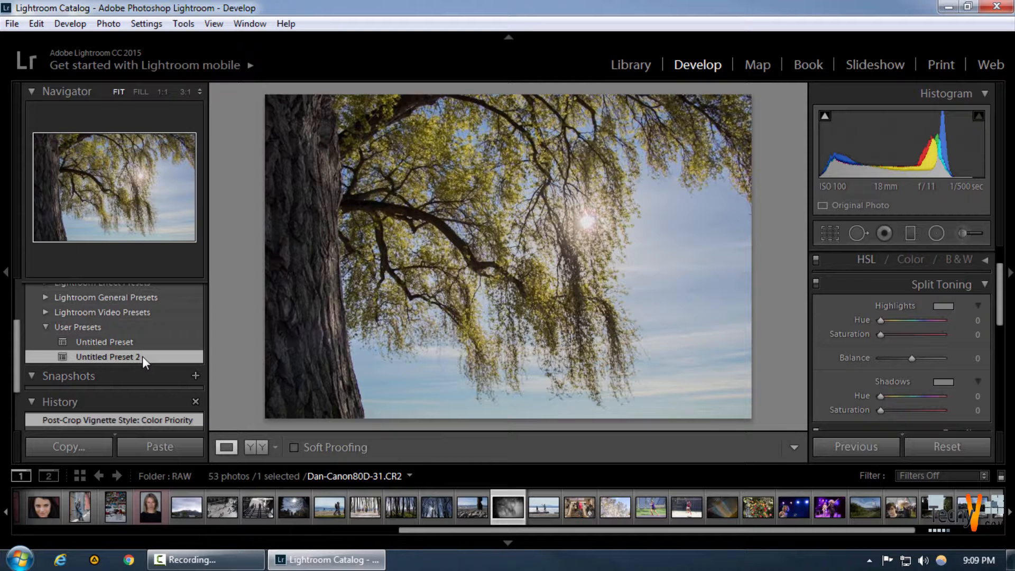
{"action": "left_click", "coordinate": [125, 342]}
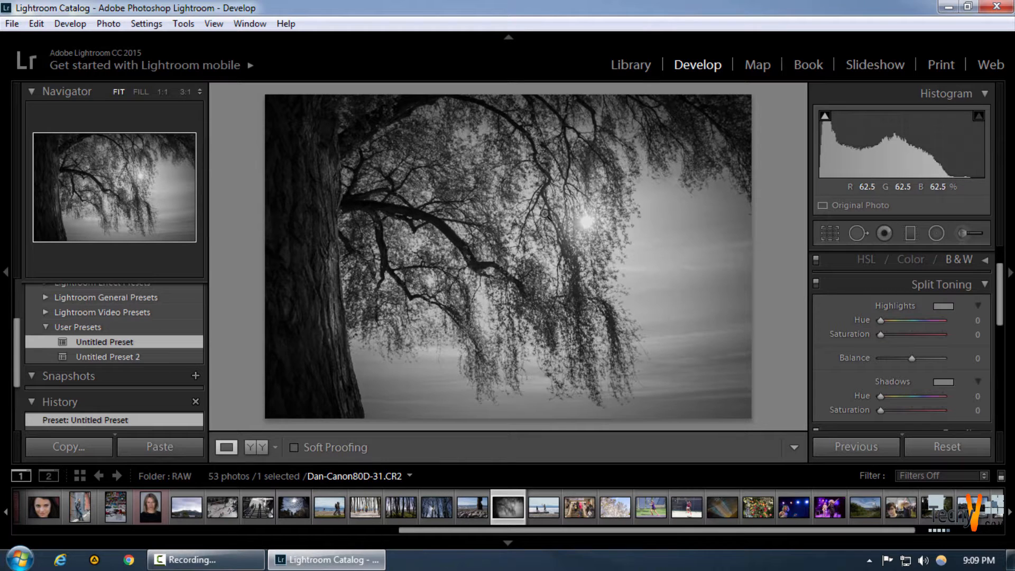
{"action": "left_click", "coordinate": [123, 357]}
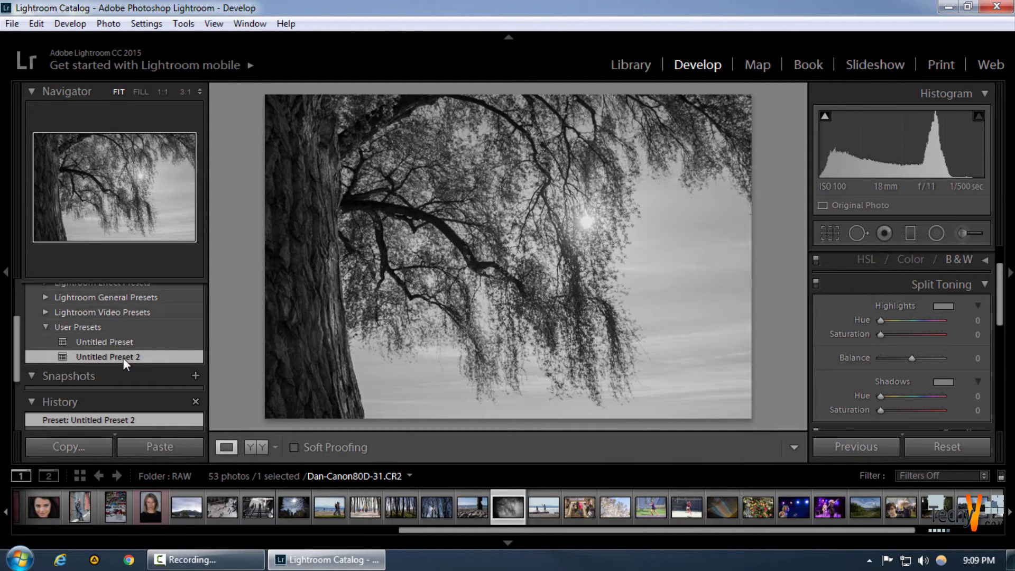
{"action": "scroll", "coordinate": [129, 356], "scroll_direction": "up", "scroll_amount": 3}
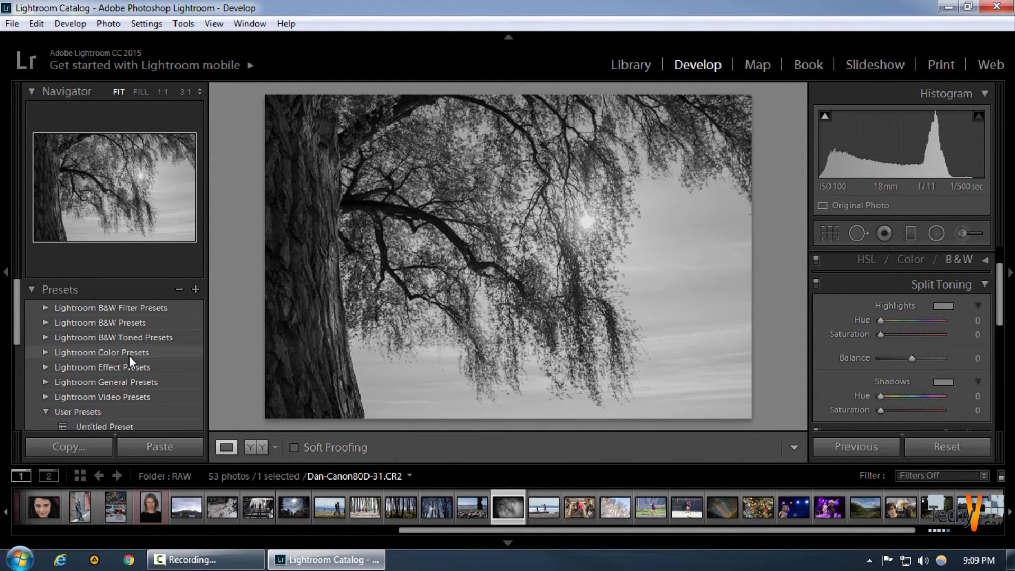